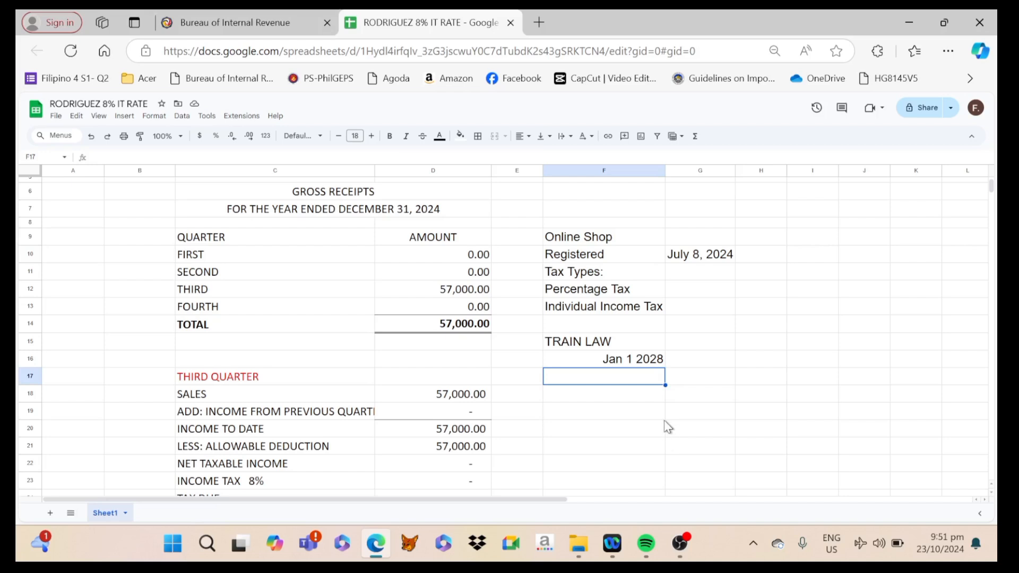
Step: Correct the date under TRAIN LAW in cell F16 to Jan 1 2018
click(621, 346)
click(612, 366)
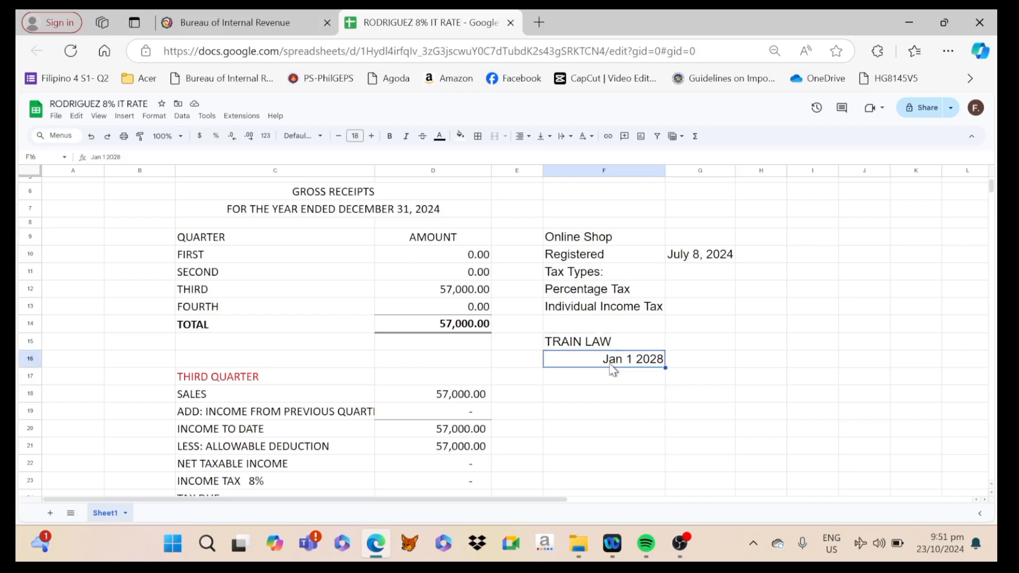
click(113, 157)
key(BackSpace)
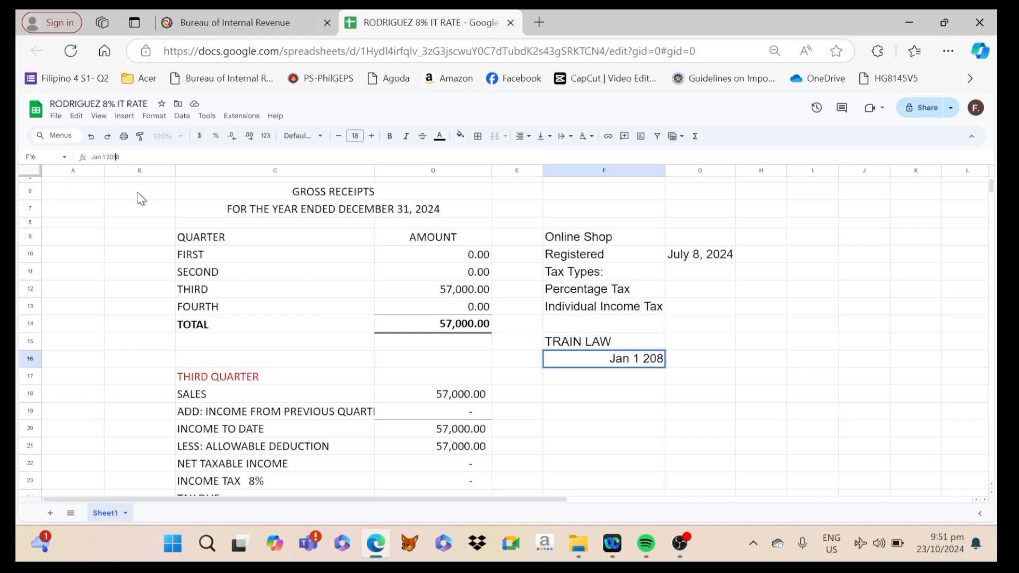
text(1)
key(Return)
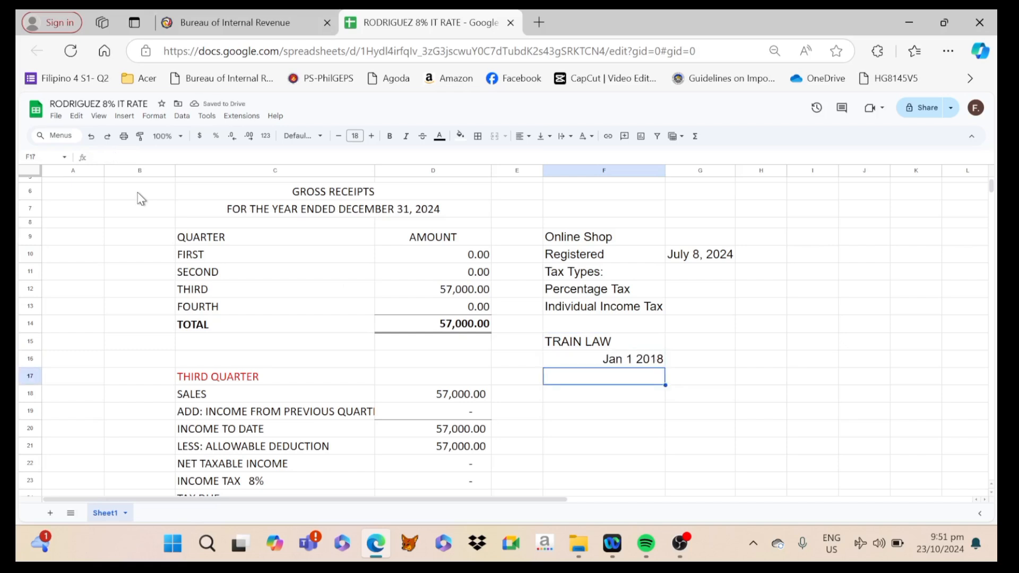
Step: Add "8% IT RATE" in cell F17 and the amount 250,000 directly below it in F18
key(Return)
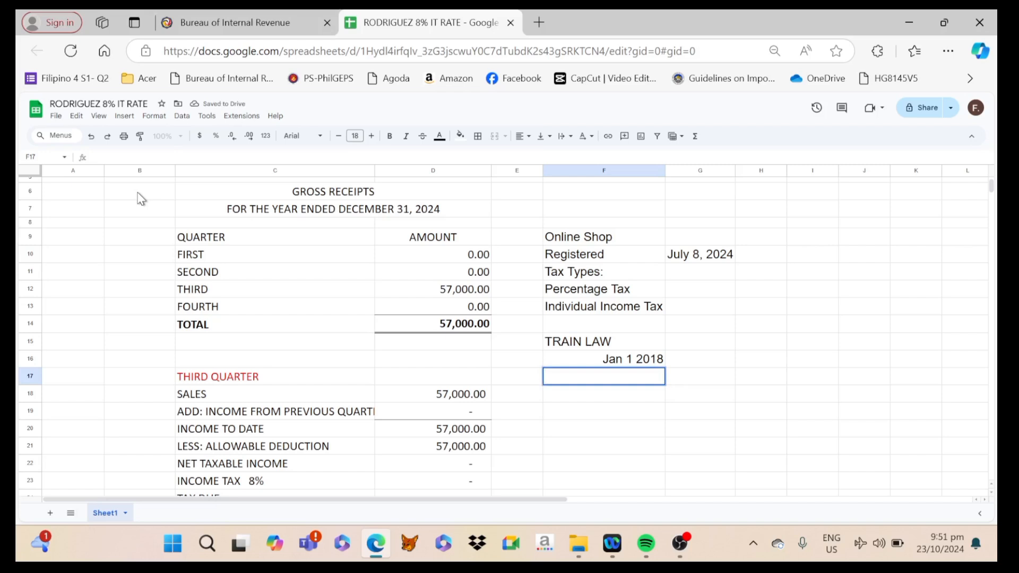
text(8% IT RATE)
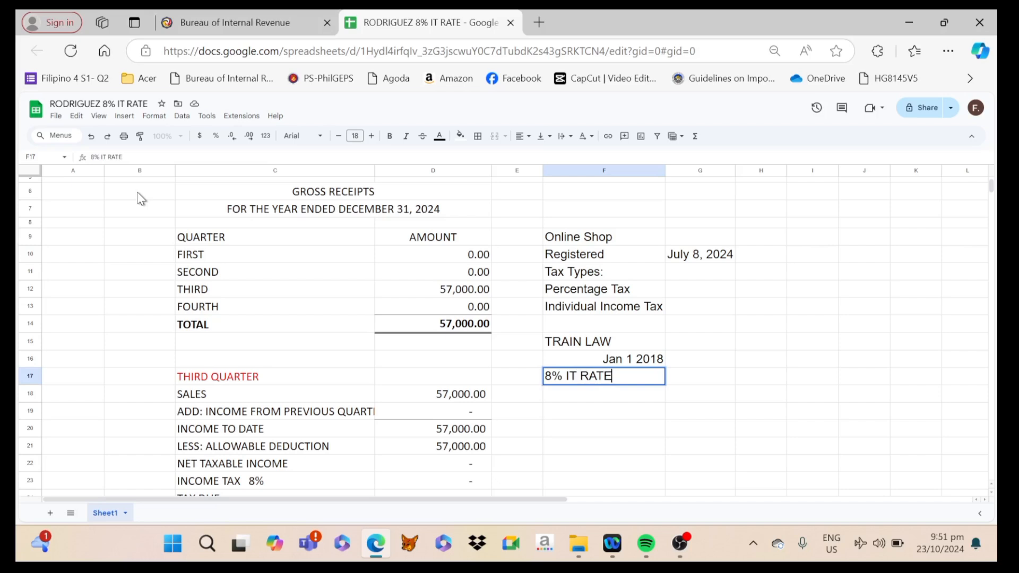
key(Return)
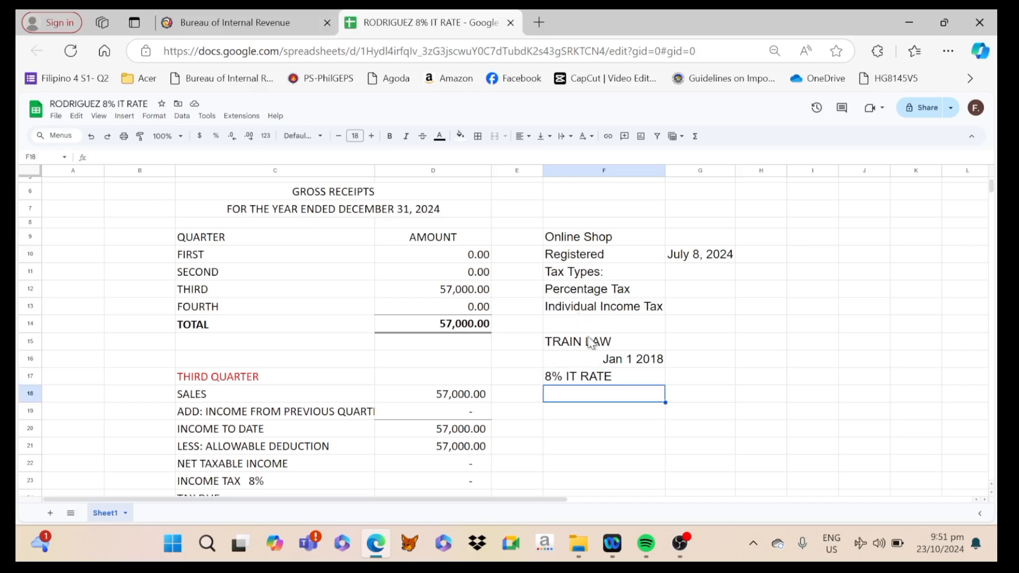
text(25)
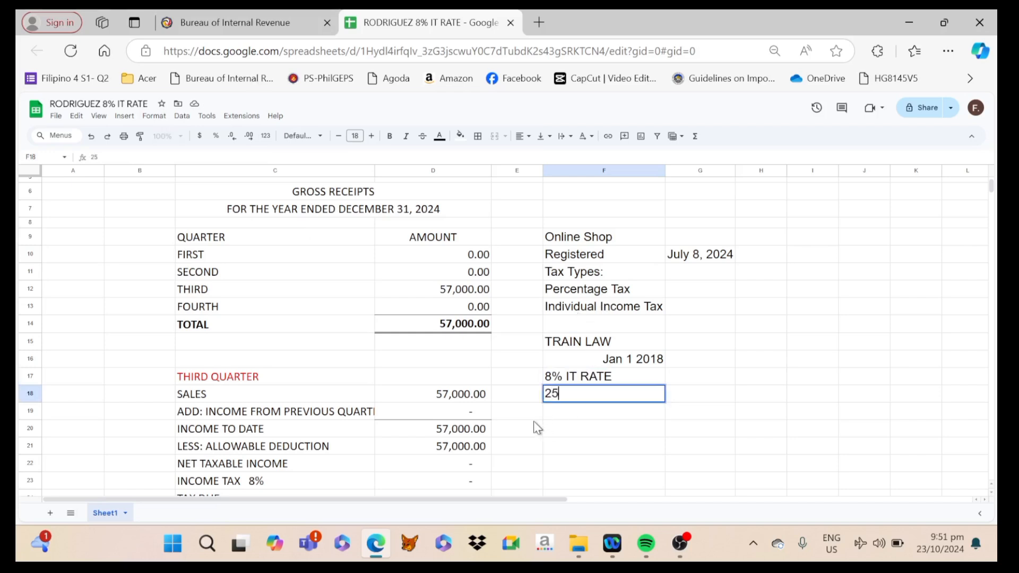
text(0,000)
key(Return)
click(599, 384)
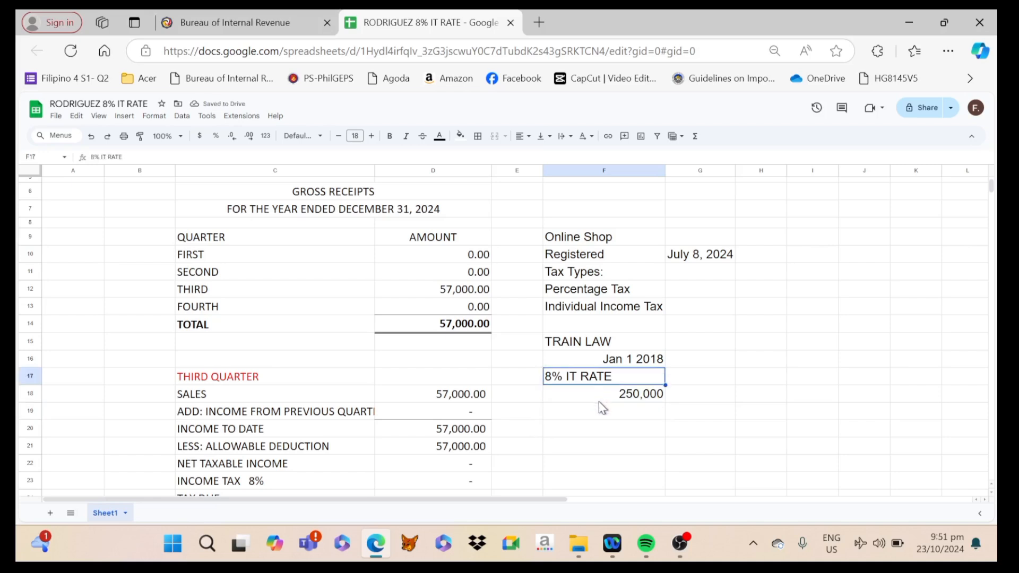
click(600, 403)
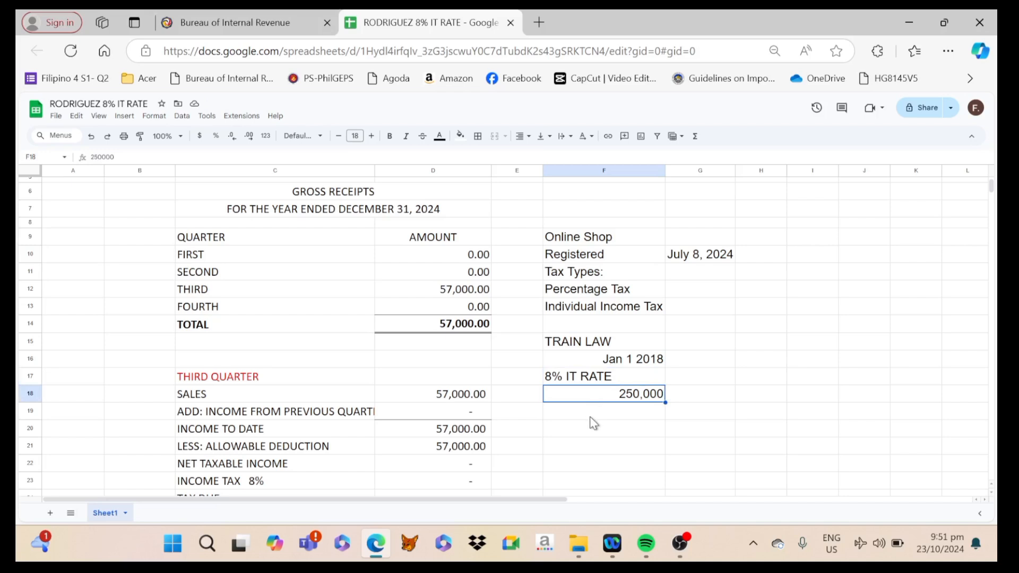
click(591, 417)
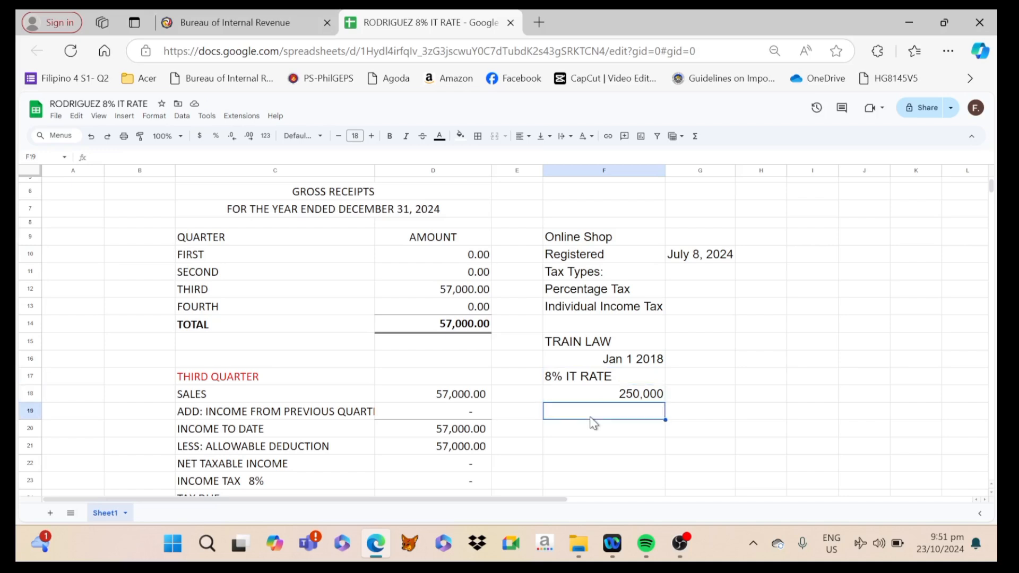
click(245, 297)
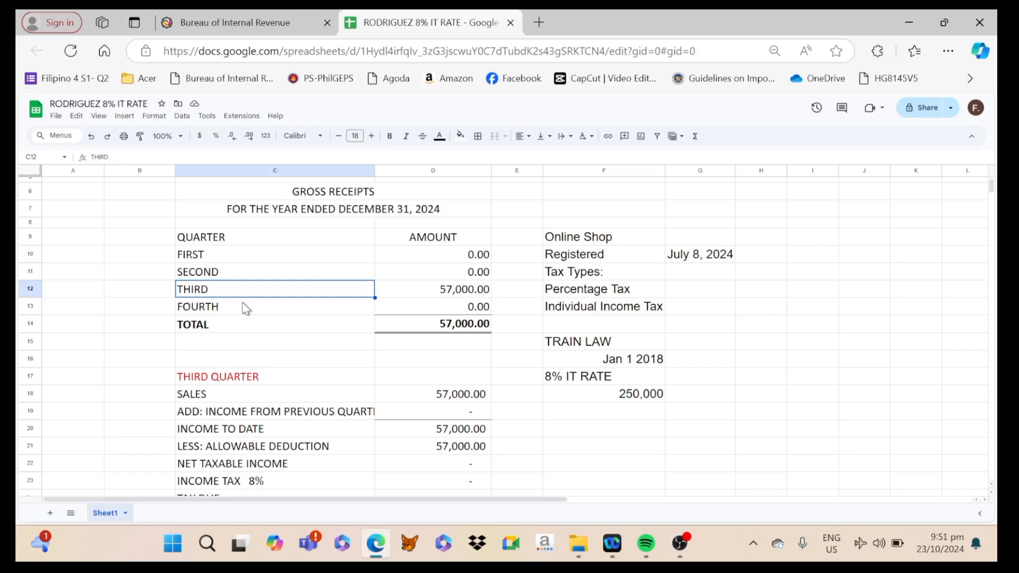
Step: Widen column C so the label "ADD: INCOME FROM PREVIOUS QUARTER" fits inside its cell
click(393, 296)
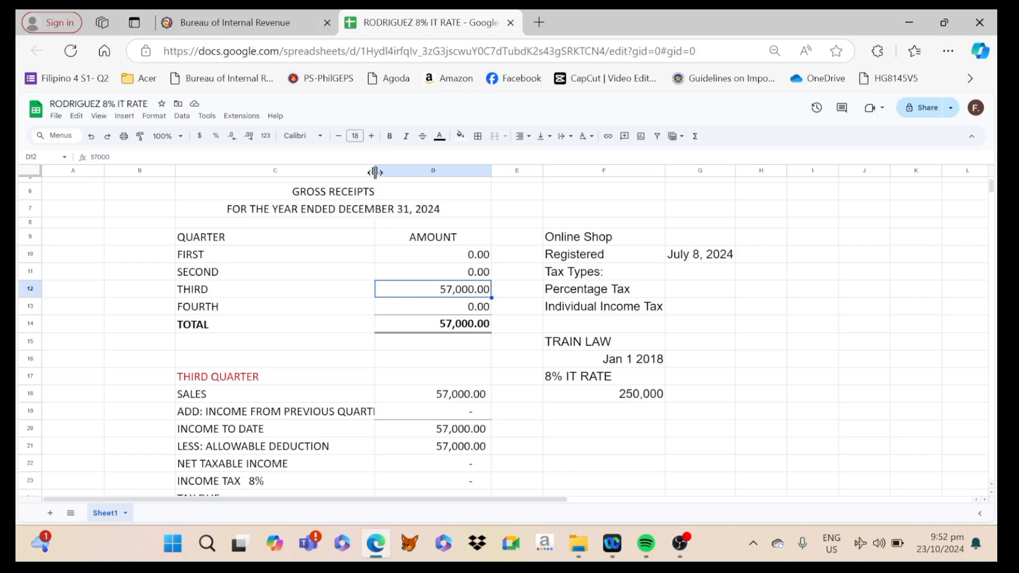
drag(377, 173, 409, 174)
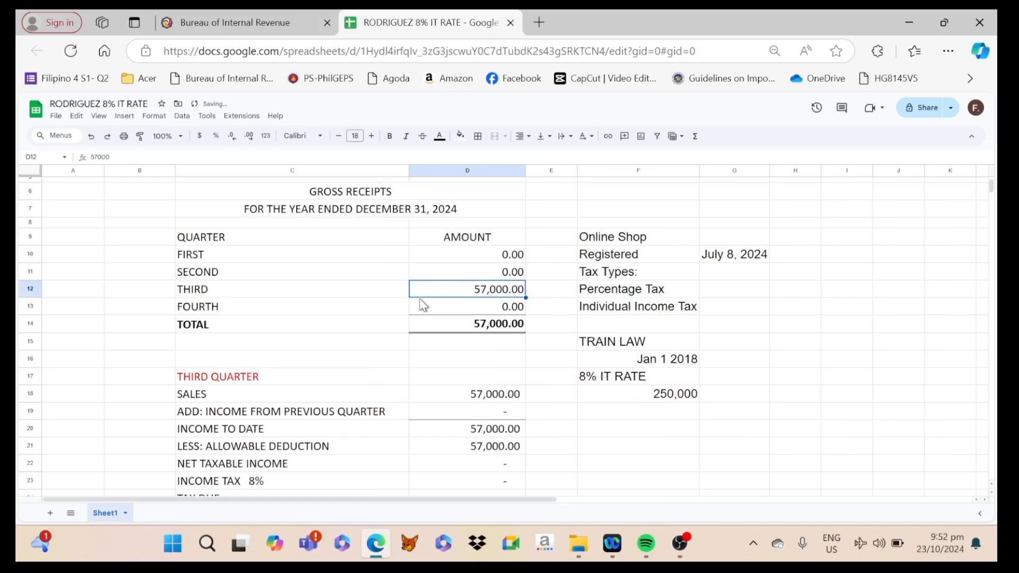
click(266, 298)
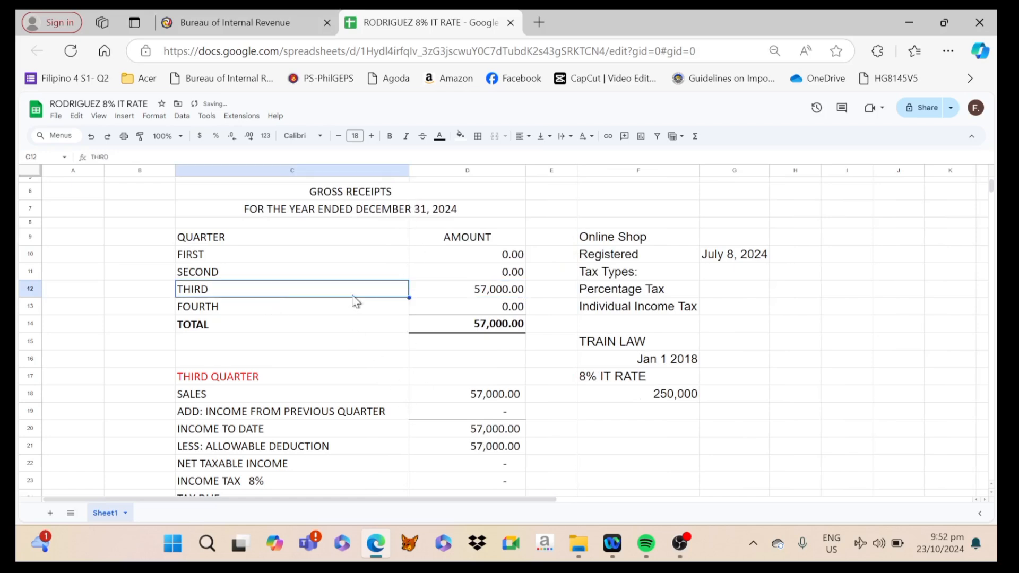
click(446, 296)
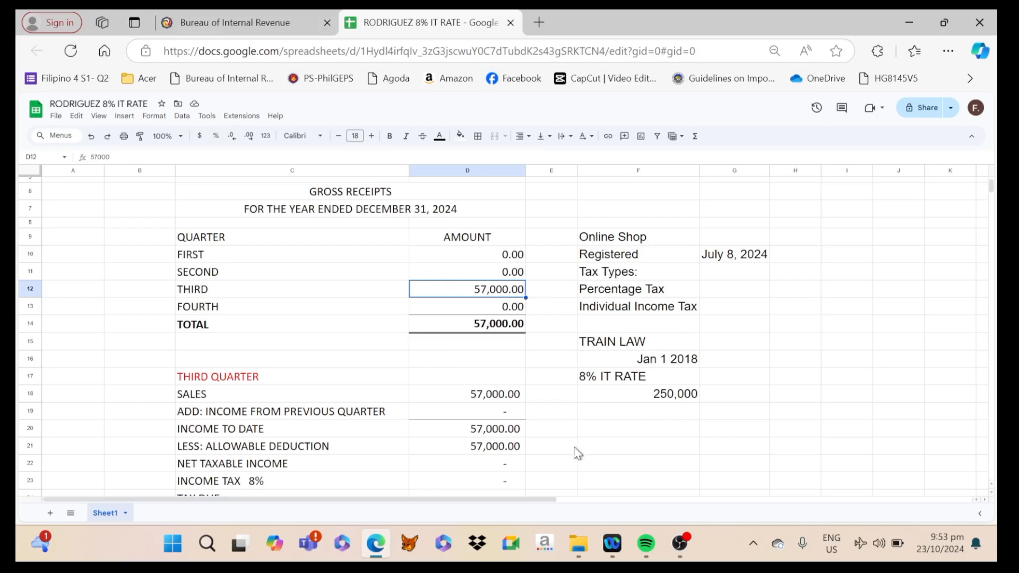
click(595, 387)
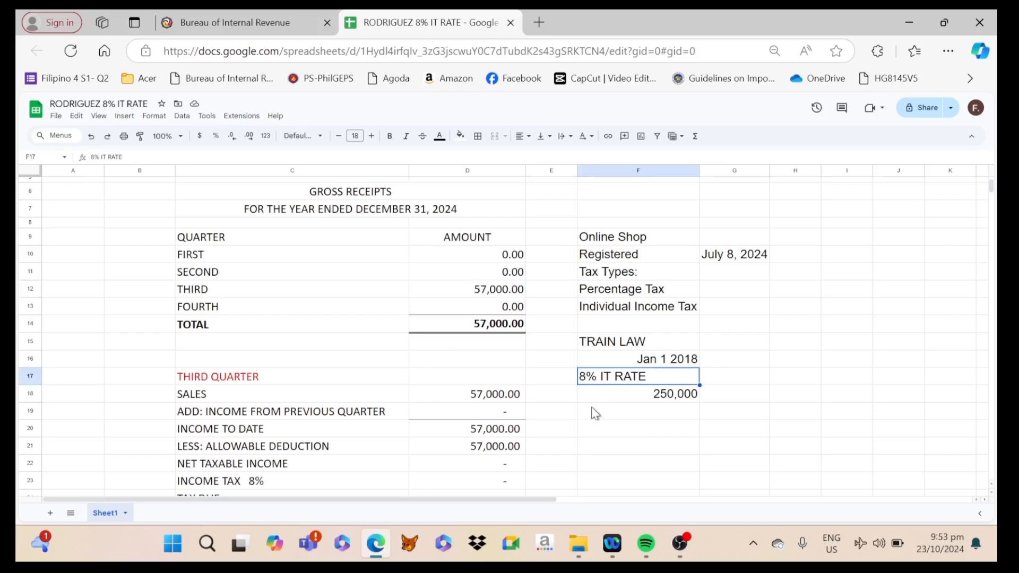
click(594, 400)
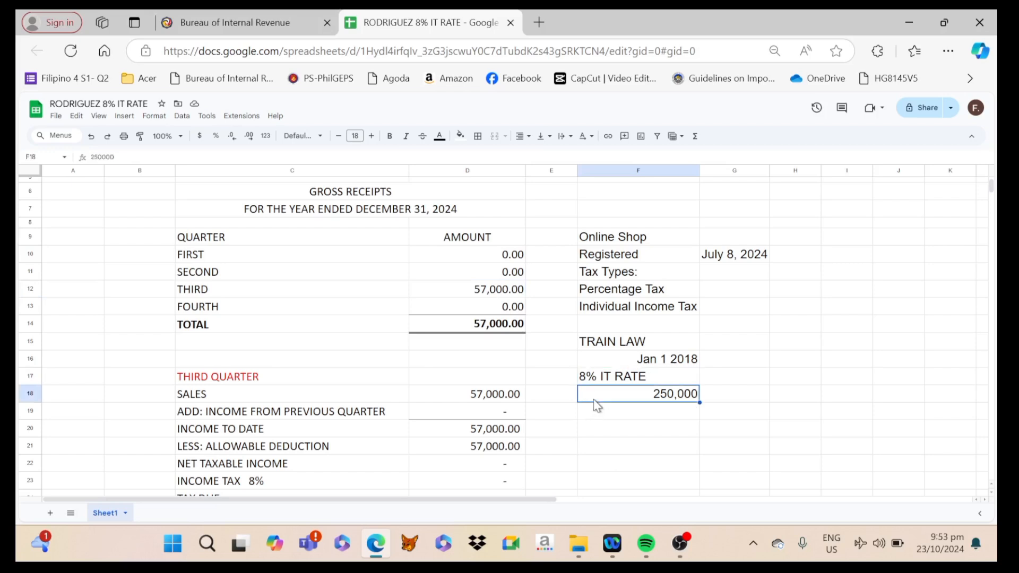
click(618, 419)
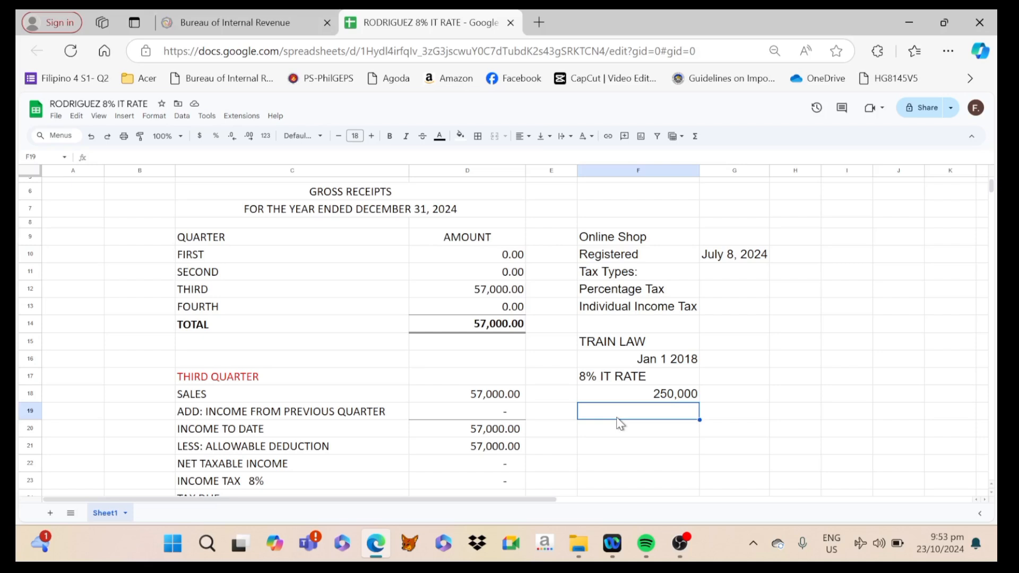
click(458, 299)
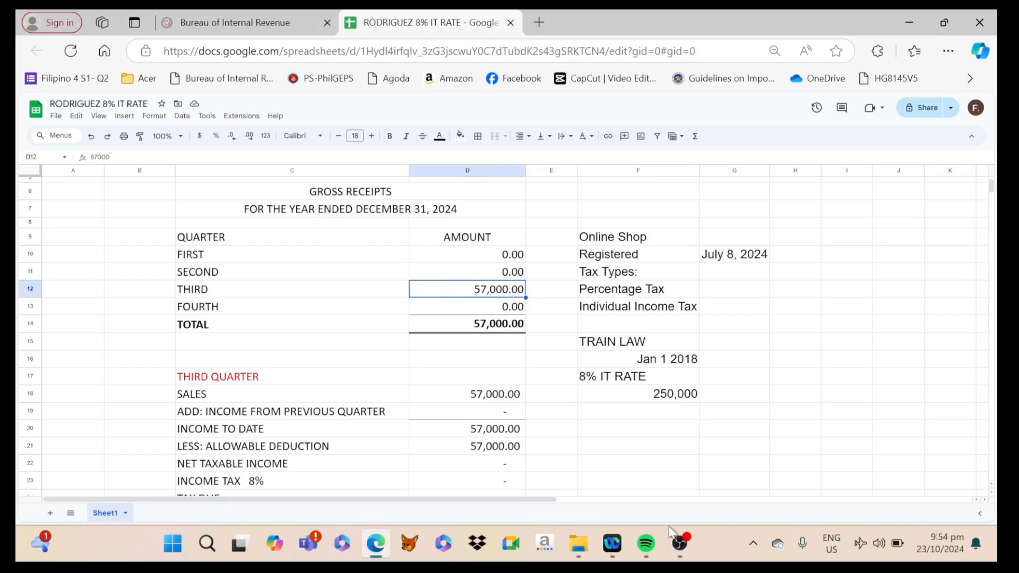
Step: Switch to the Bureau of Internal Revenue website and find the eBIRForms entry on its eServices page
click(386, 553)
click(379, 555)
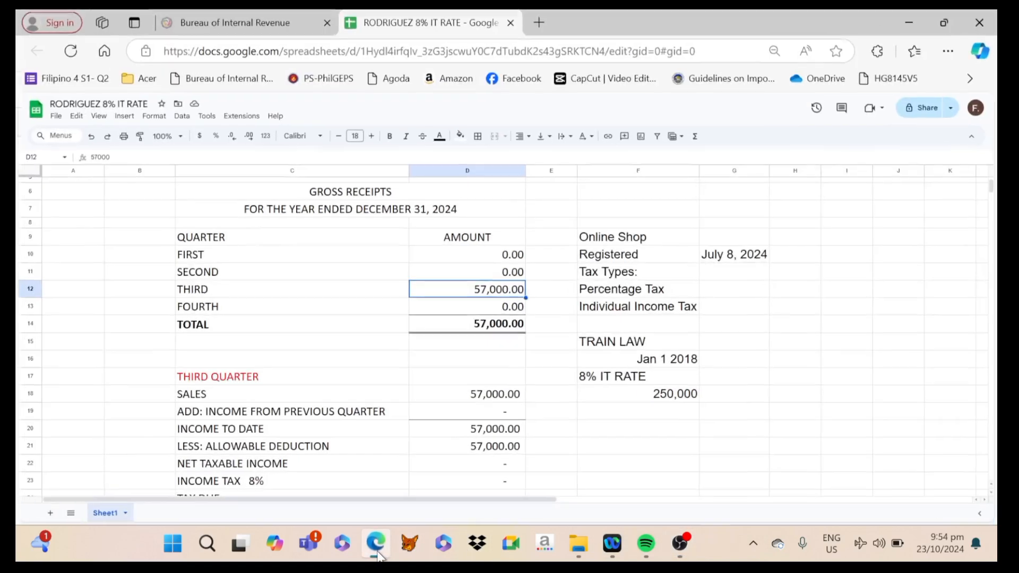
click(234, 22)
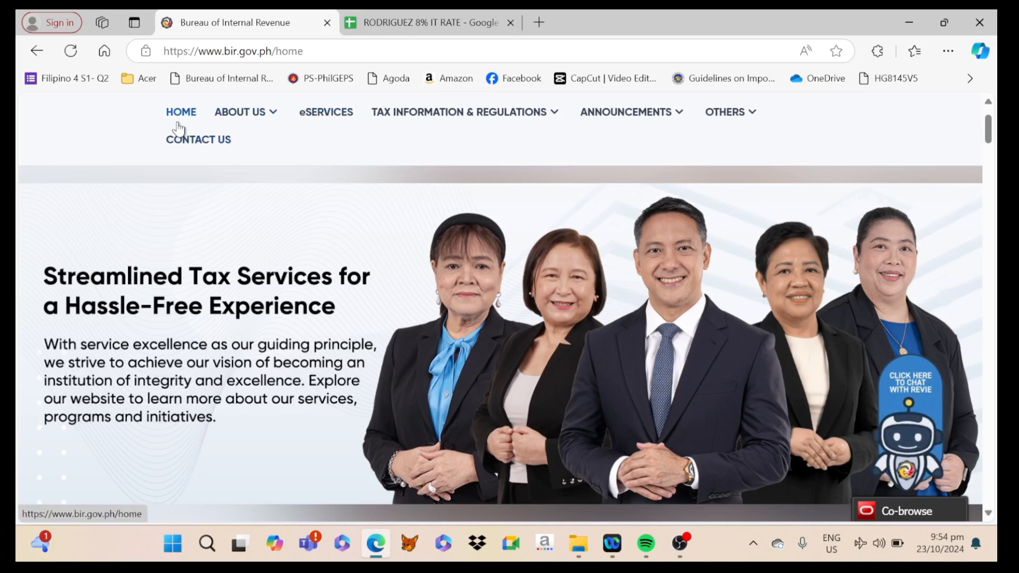
click(315, 125)
scroll(480, 265, down, 5)
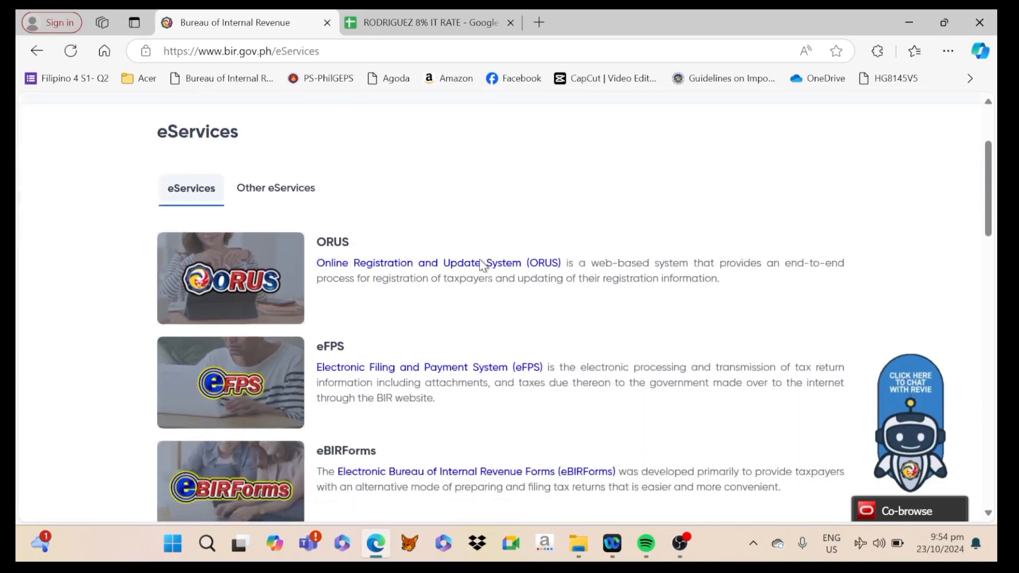
scroll(480, 265, down, 2)
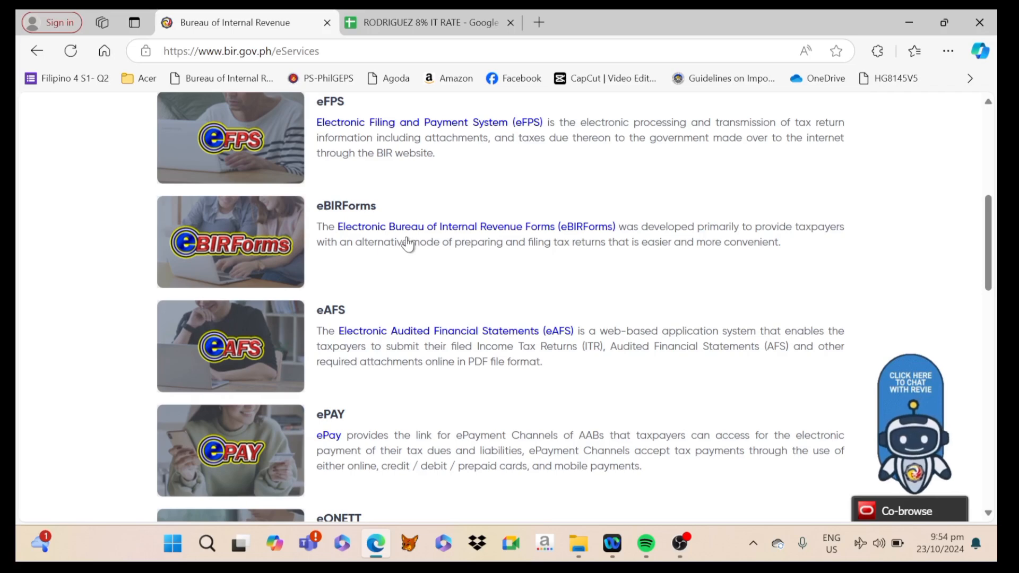
Step: Minimize the browser and activate the Taxpayer Identification Number field in the Offline eBIRForms Package profile
click(908, 24)
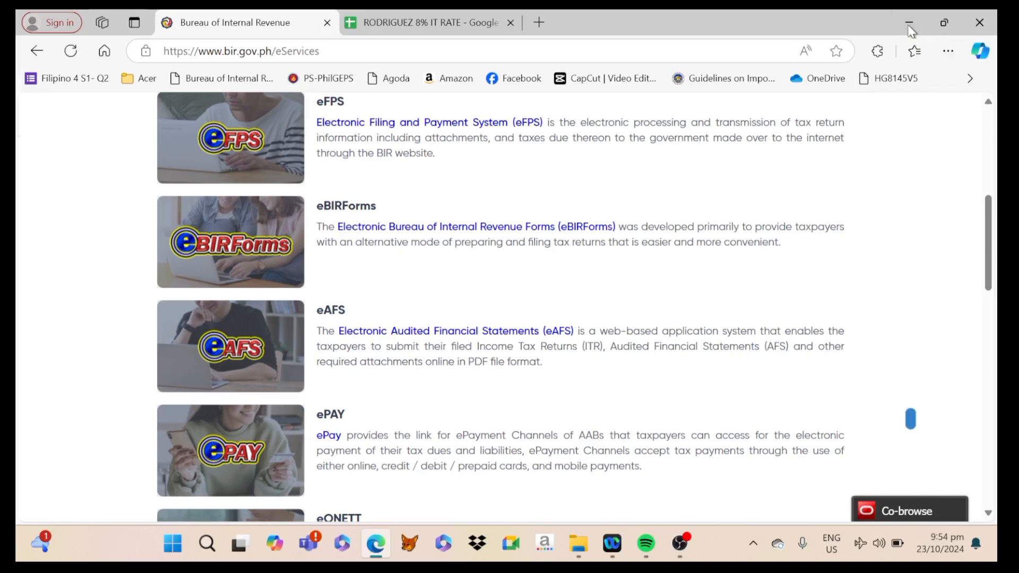
click(907, 23)
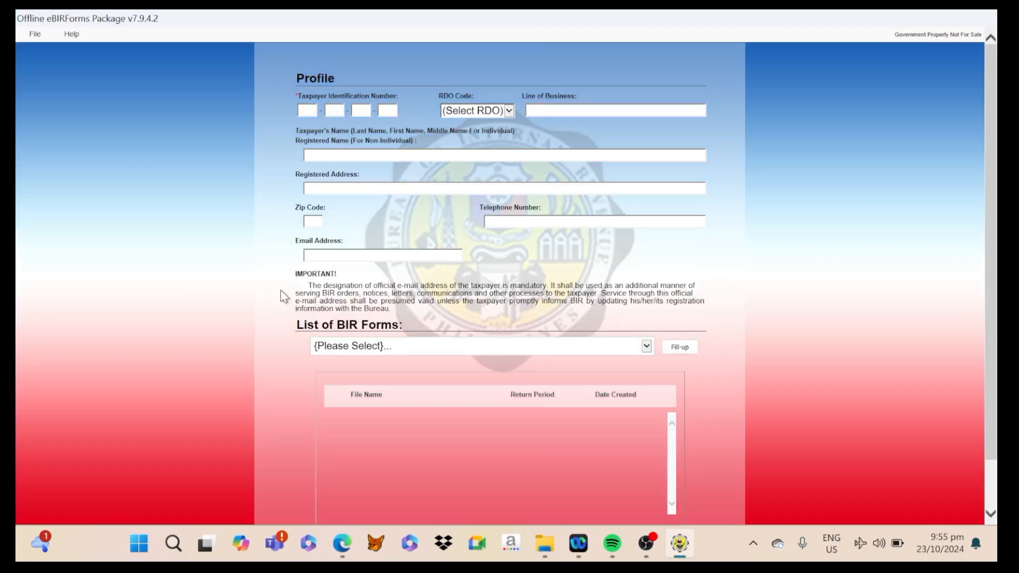
click(300, 112)
click(302, 112)
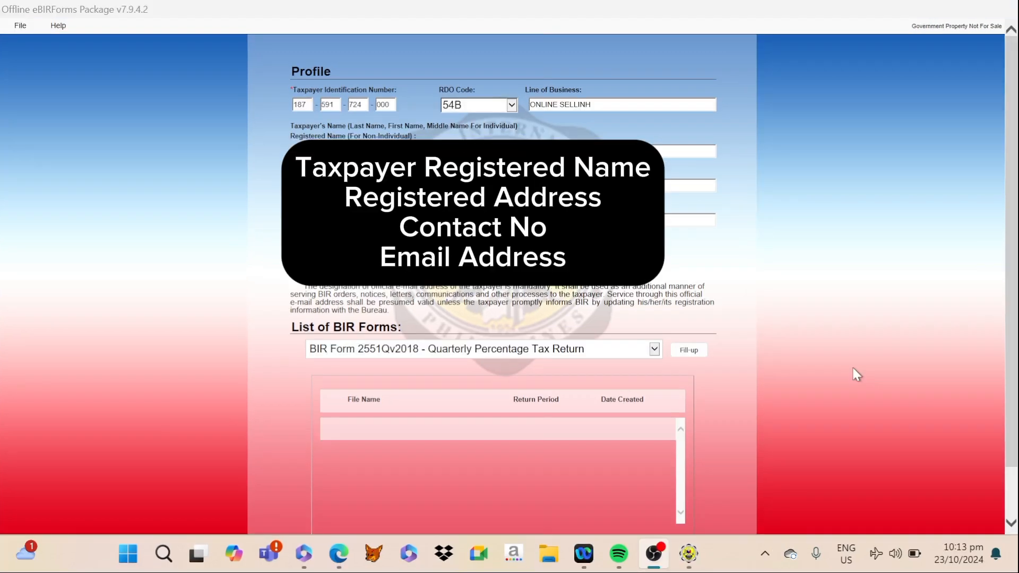
Step: Open BIR Form 2551Qv2018 - Quarterly Percentage Tax Return for fill-up, confirming the taxpayer identification number and e-mail address
click(690, 563)
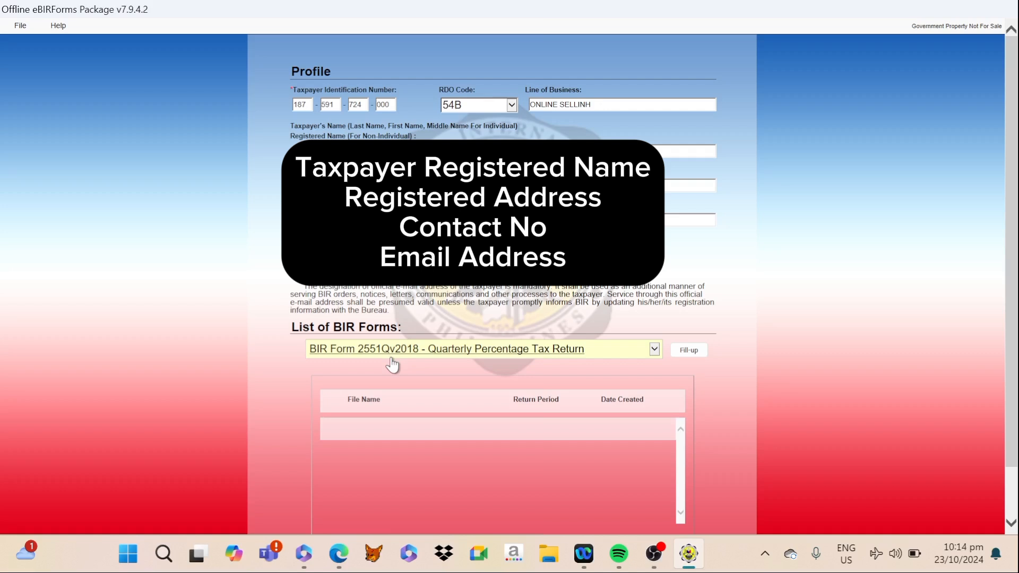
click(692, 354)
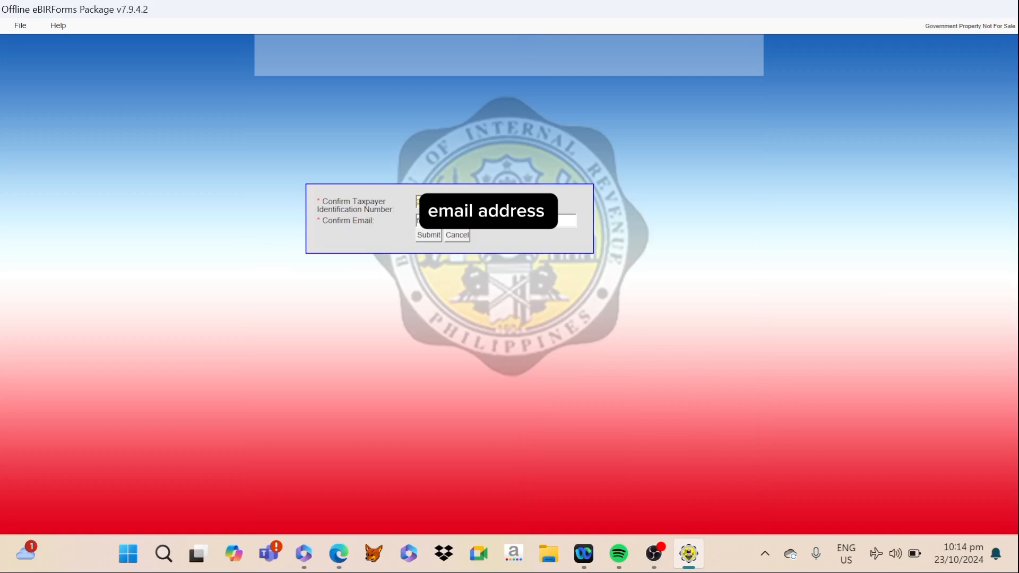
drag(431, 202, 402, 196)
text(1)
click(428, 239)
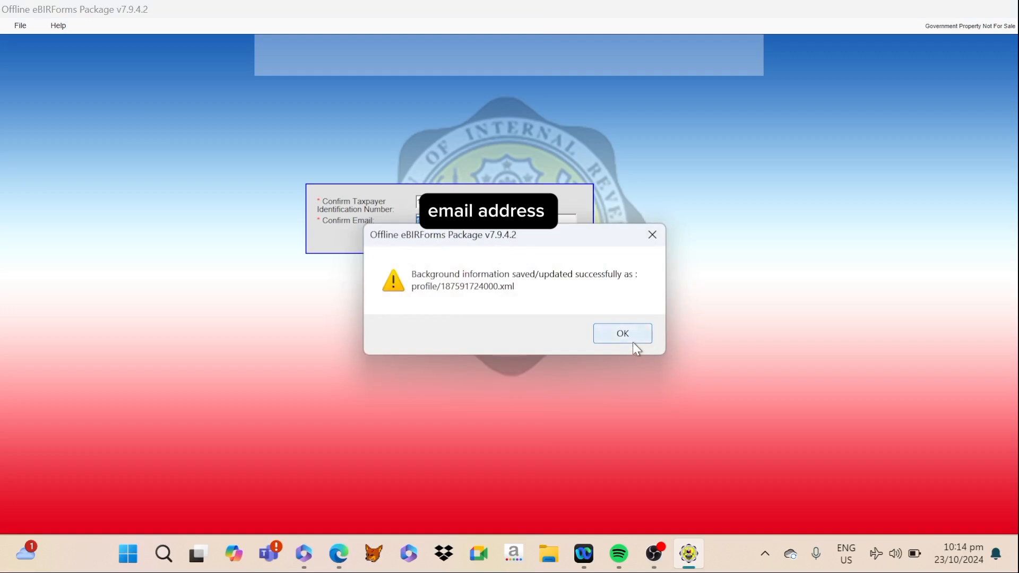
click(637, 344)
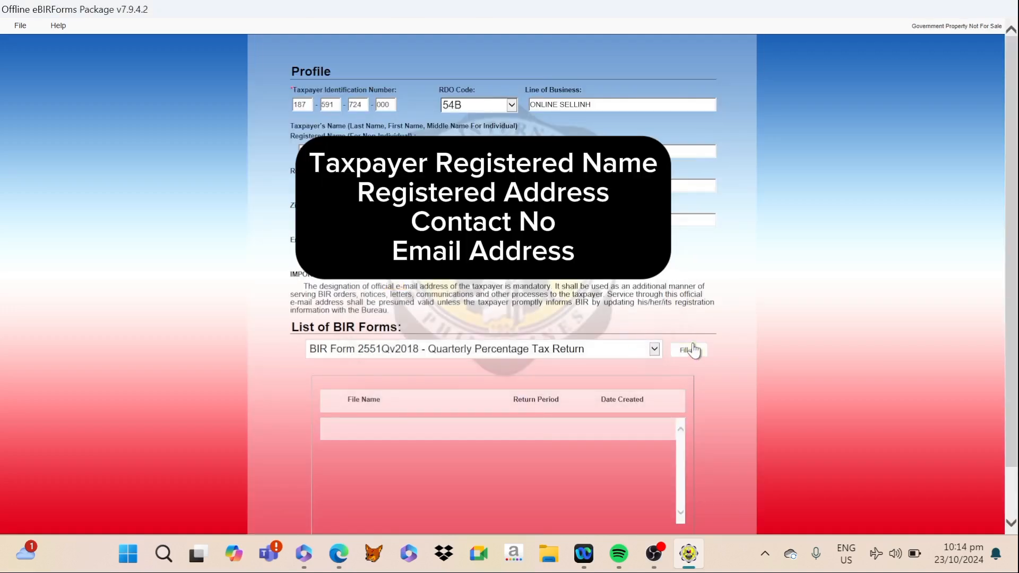
click(697, 354)
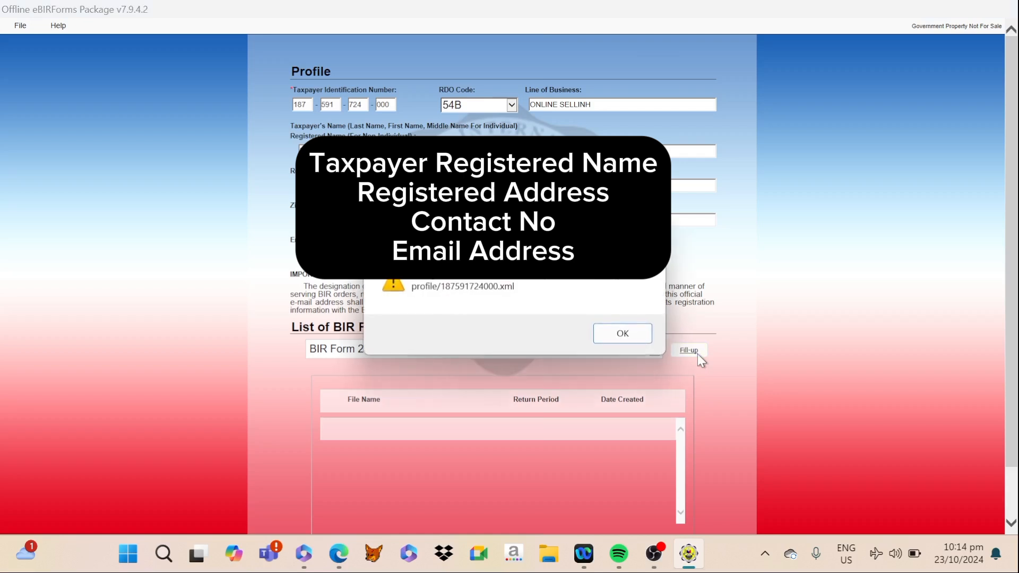
click(634, 340)
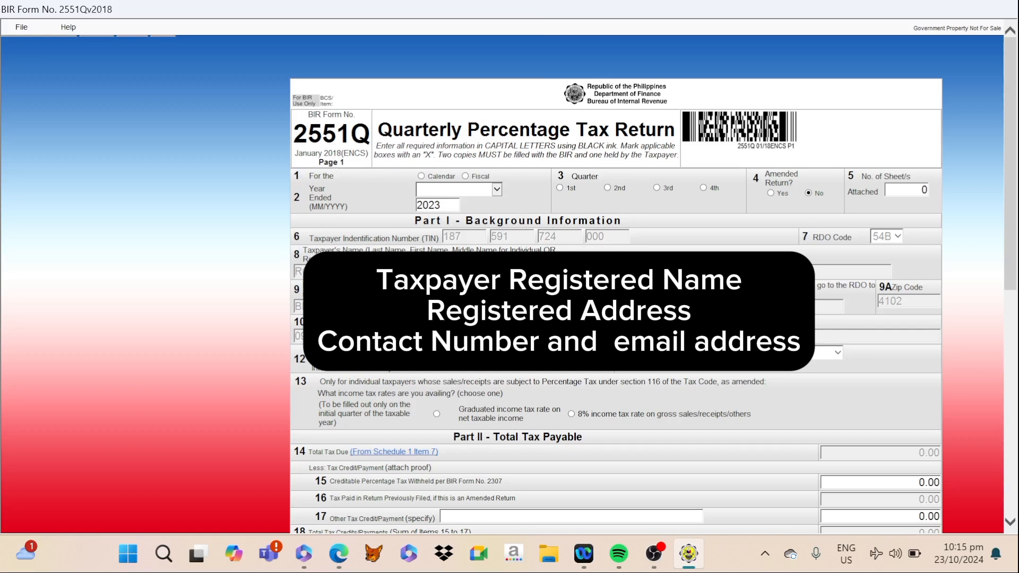
Step: Set the return to calendar year 2024, 3rd quarter, and choose the 8% income tax rate on gross sales/receipts/others in item 13
click(421, 176)
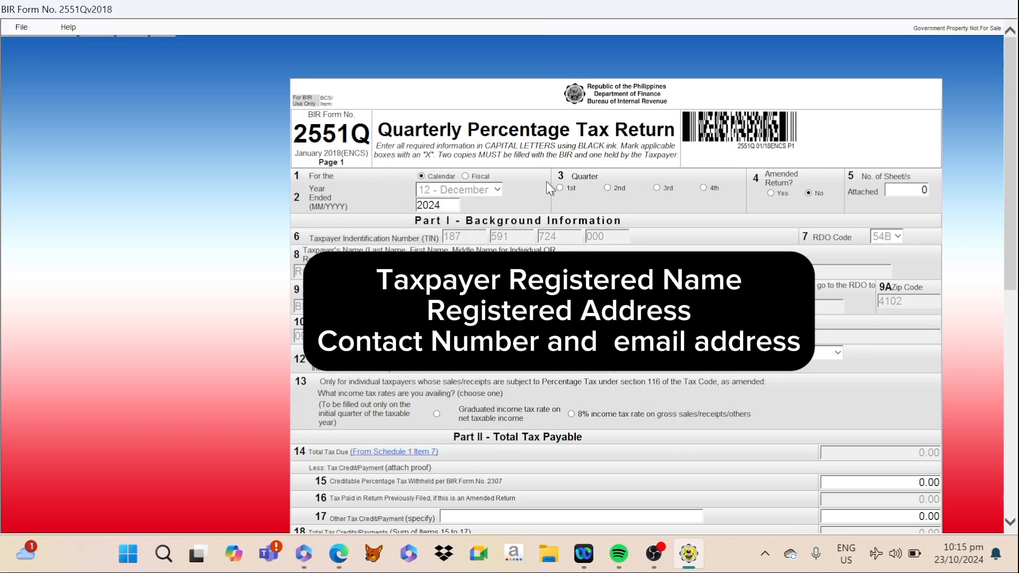
click(657, 186)
click(572, 414)
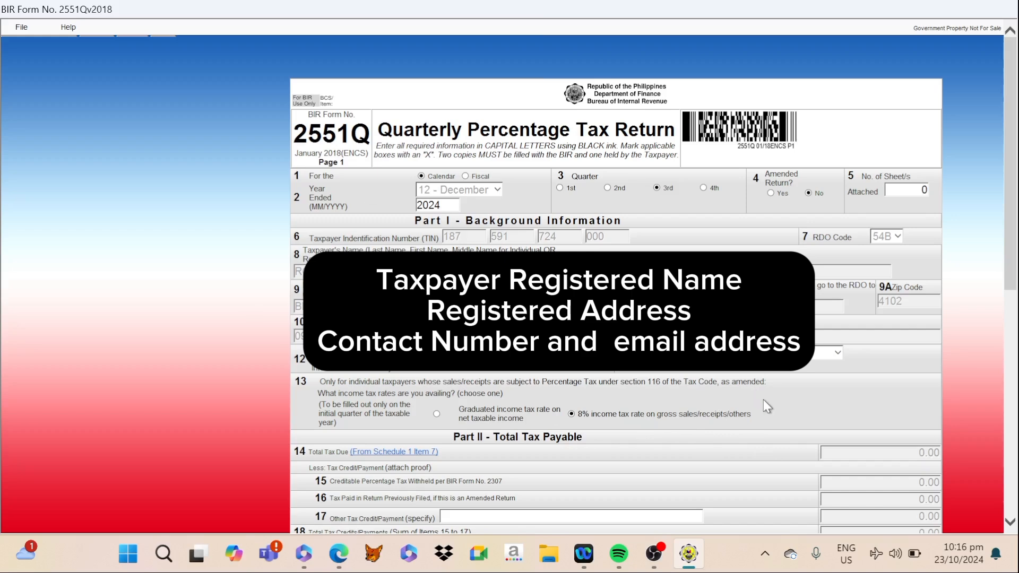
drag(1010, 220, 1011, 370)
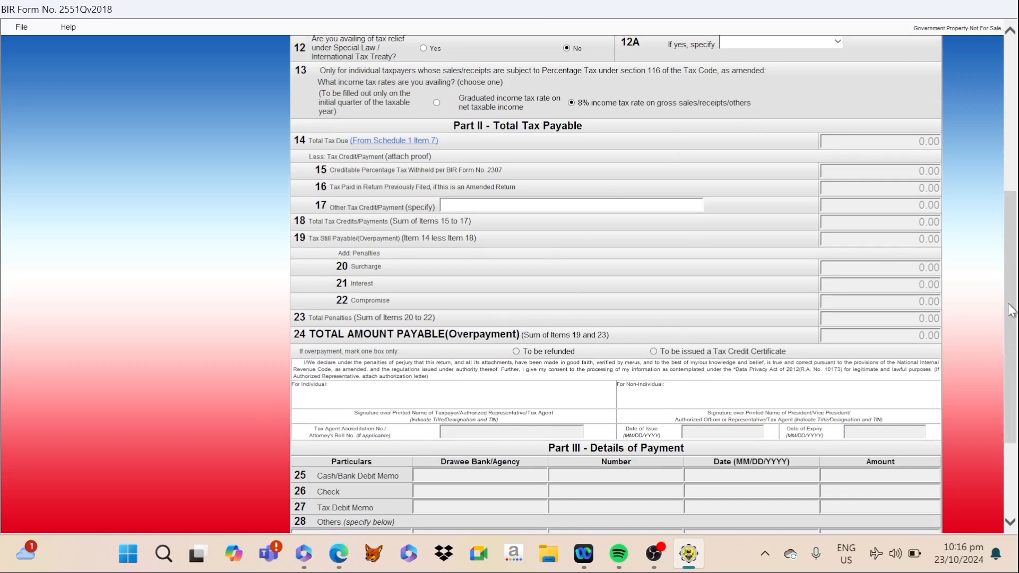
Step: Save the 2551Q return and validate its entries, acknowledging each message
drag(1011, 269, 1011, 342)
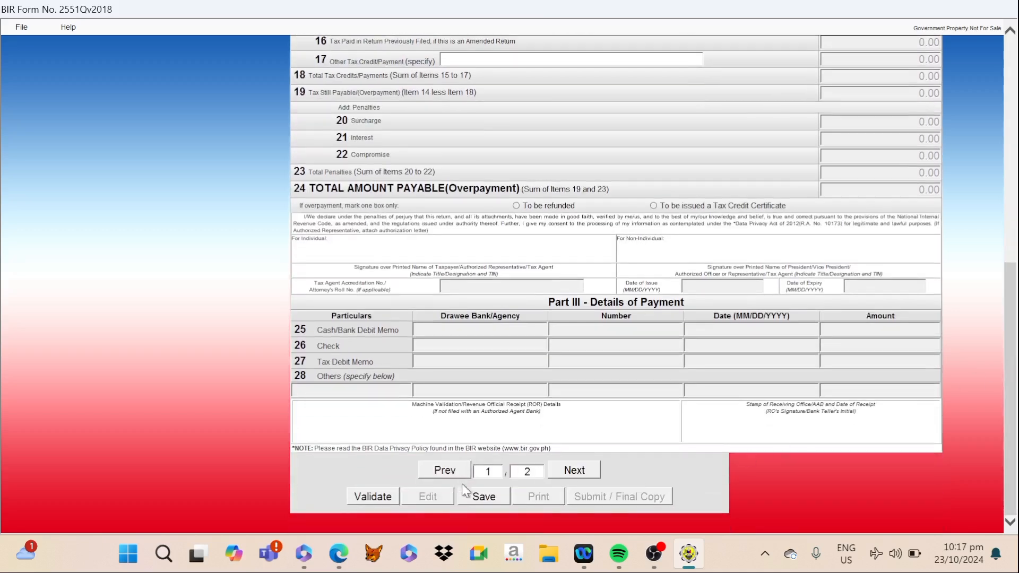
click(479, 499)
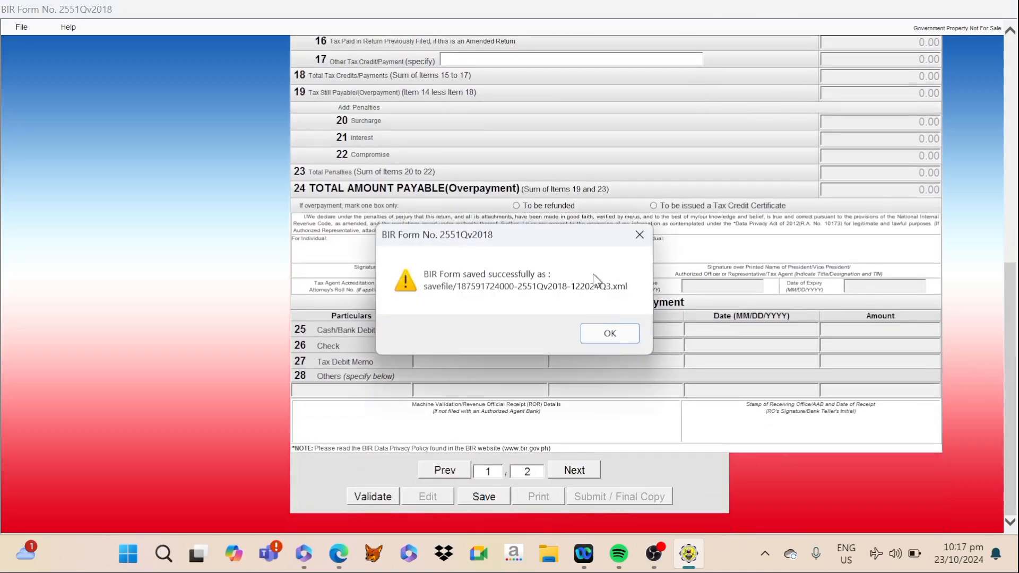
click(610, 337)
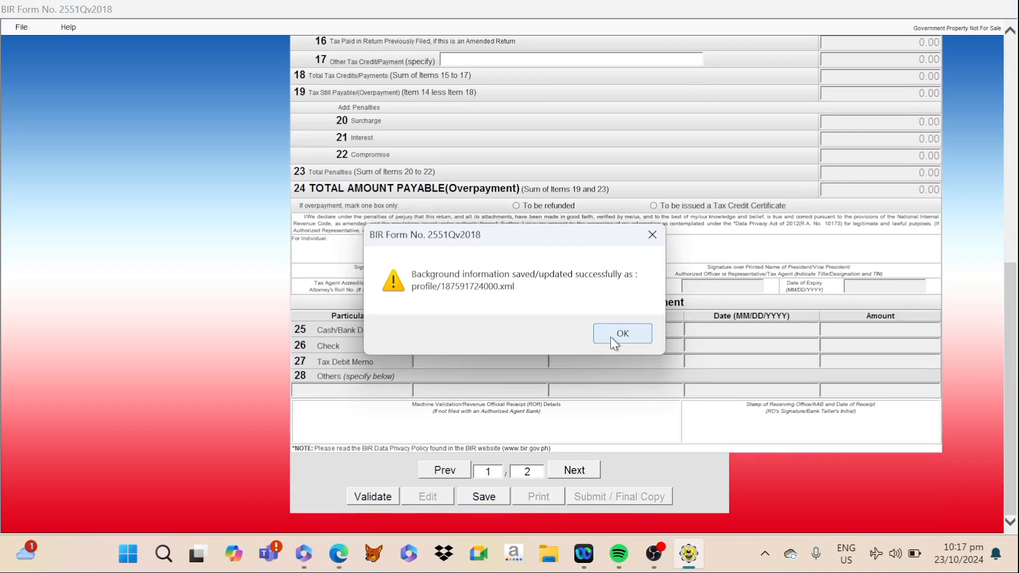
click(610, 336)
click(365, 501)
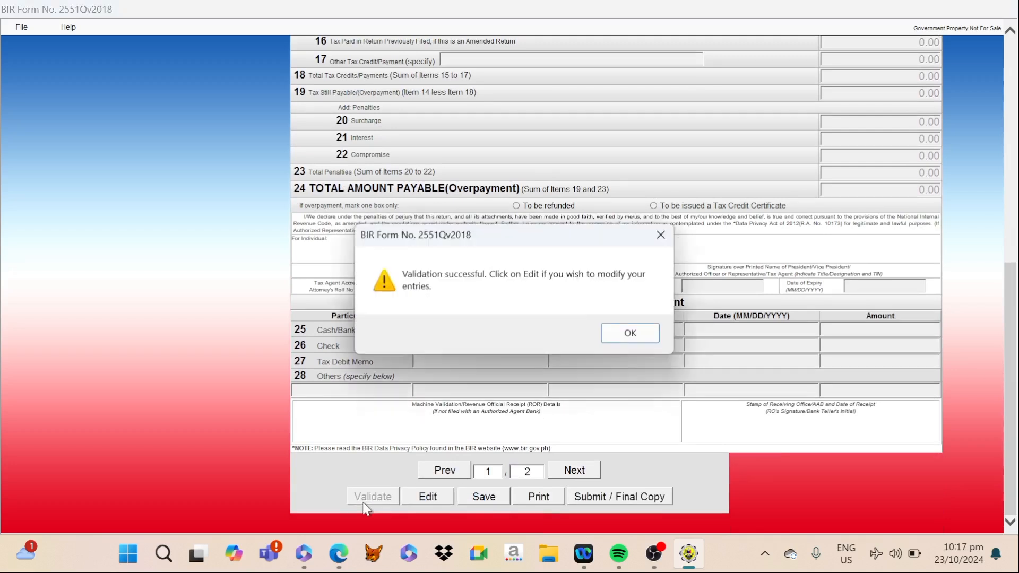
click(633, 337)
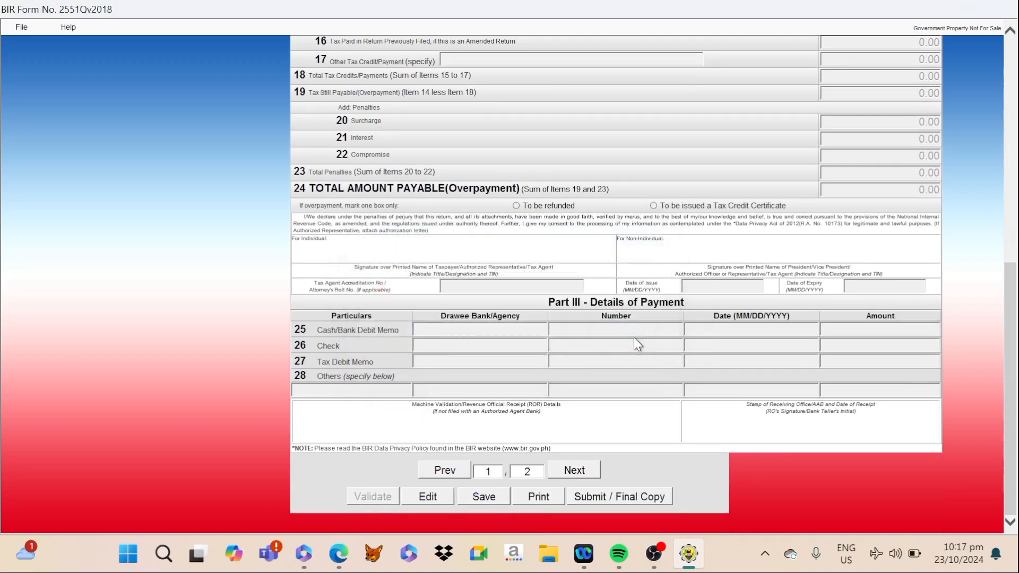
Step: Submit the final copy of the 2551Q return, agreeing to the eBIRForms terms of service and closing the ePay notice
click(594, 494)
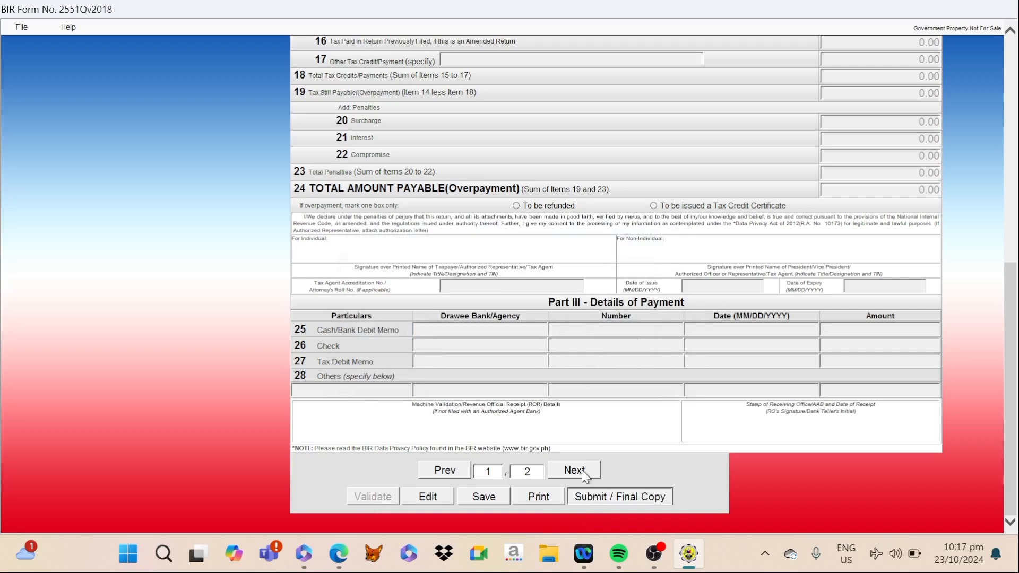
click(568, 343)
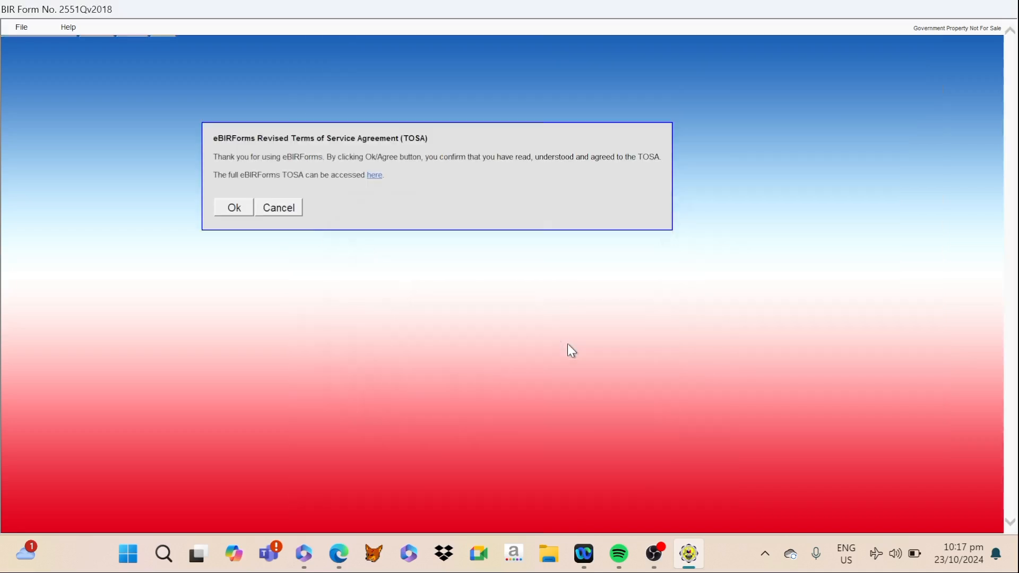
click(235, 207)
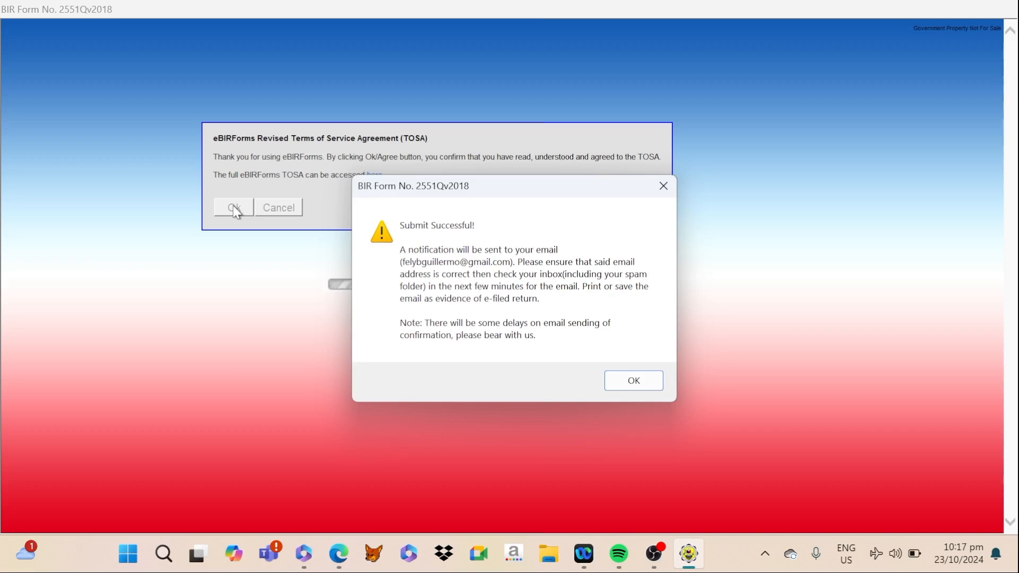
click(644, 385)
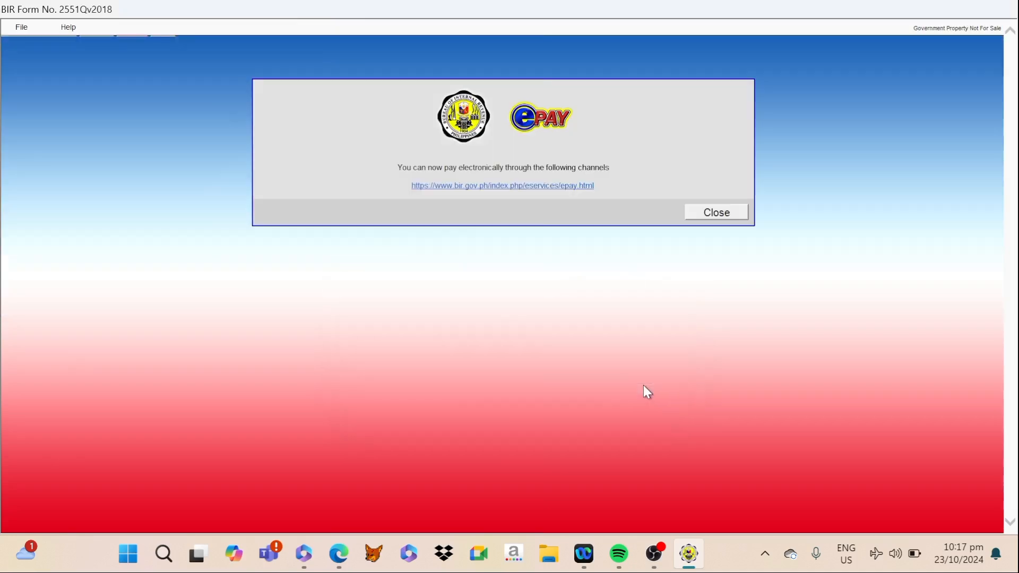
click(714, 213)
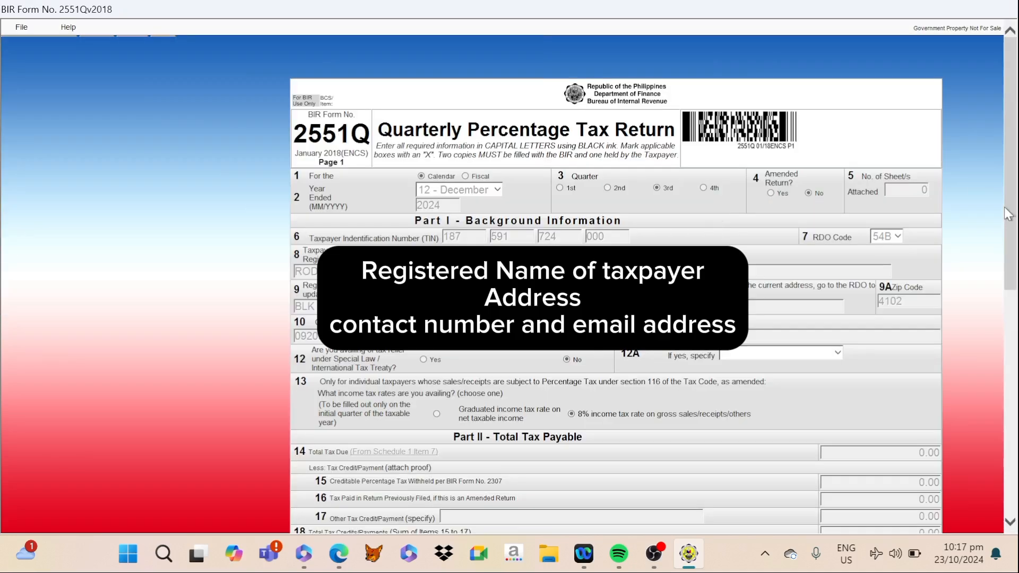
drag(1008, 214, 1008, 439)
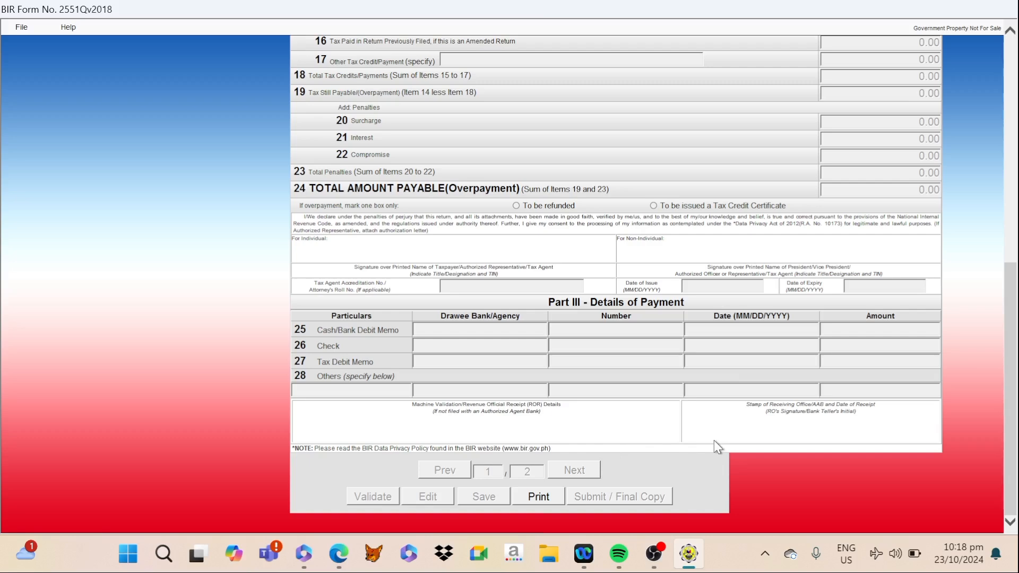
Step: Return to the main screen and open BIR Form 1701Qv2018 - Quarterly Income Tax Return For Self-Employed Individuals, Estates and Trusts for fill-up
click(22, 28)
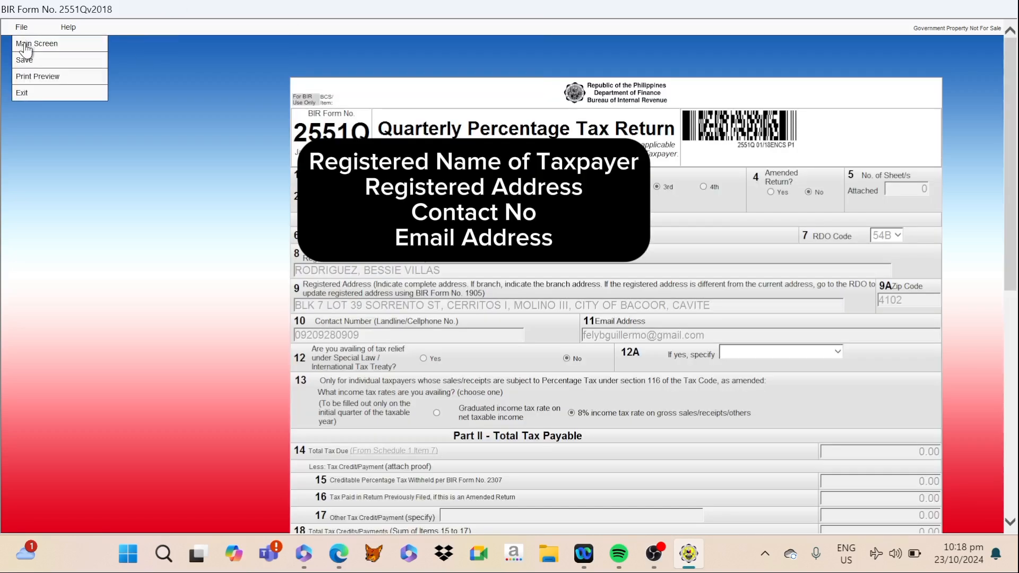
click(23, 46)
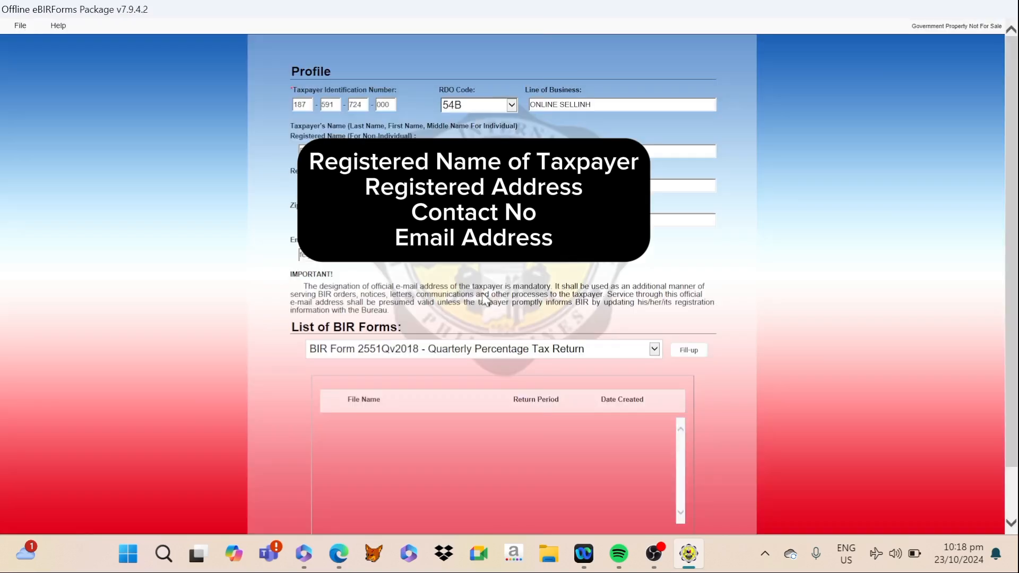
click(654, 352)
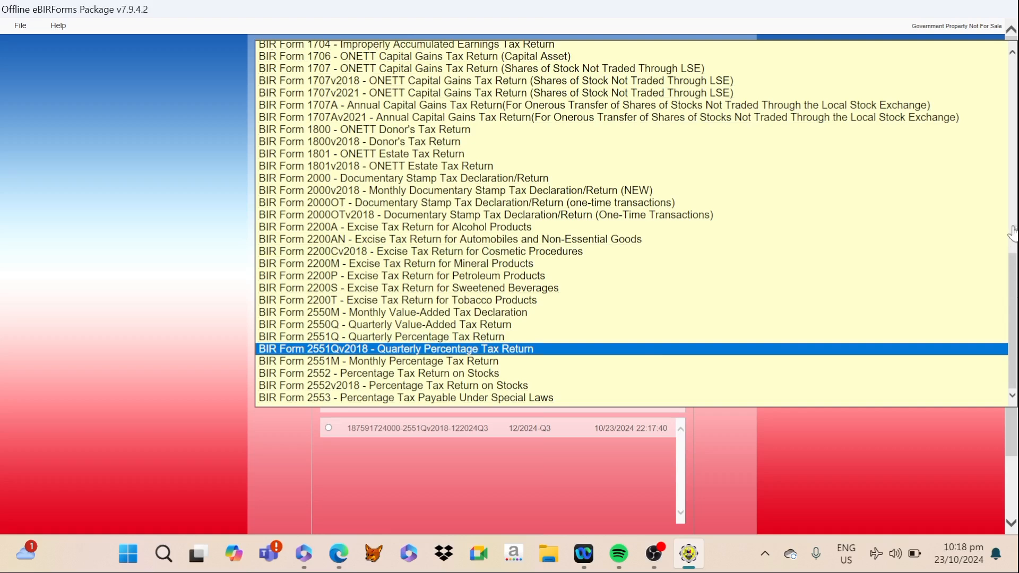
drag(1013, 297, 985, 189)
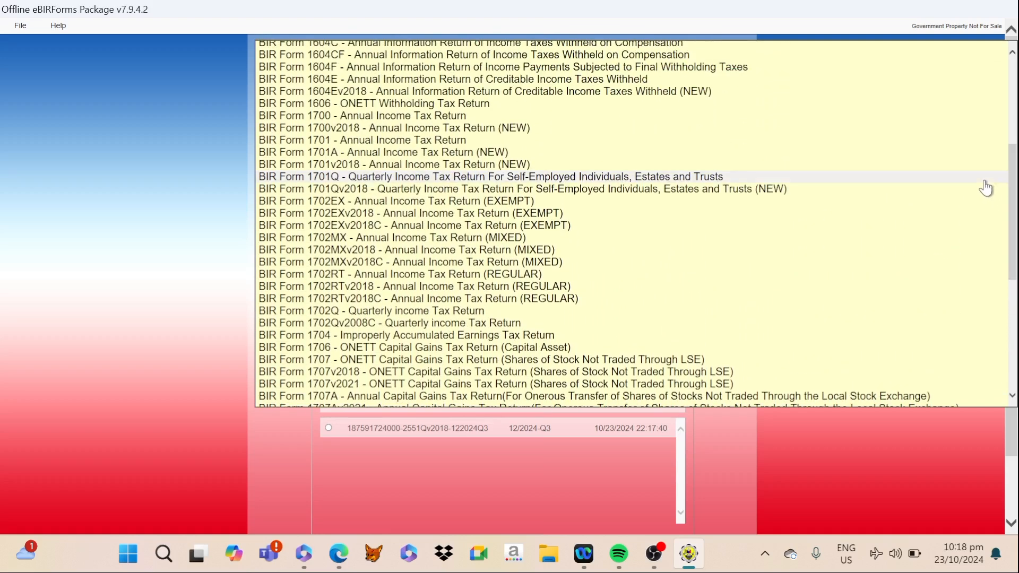
click(370, 192)
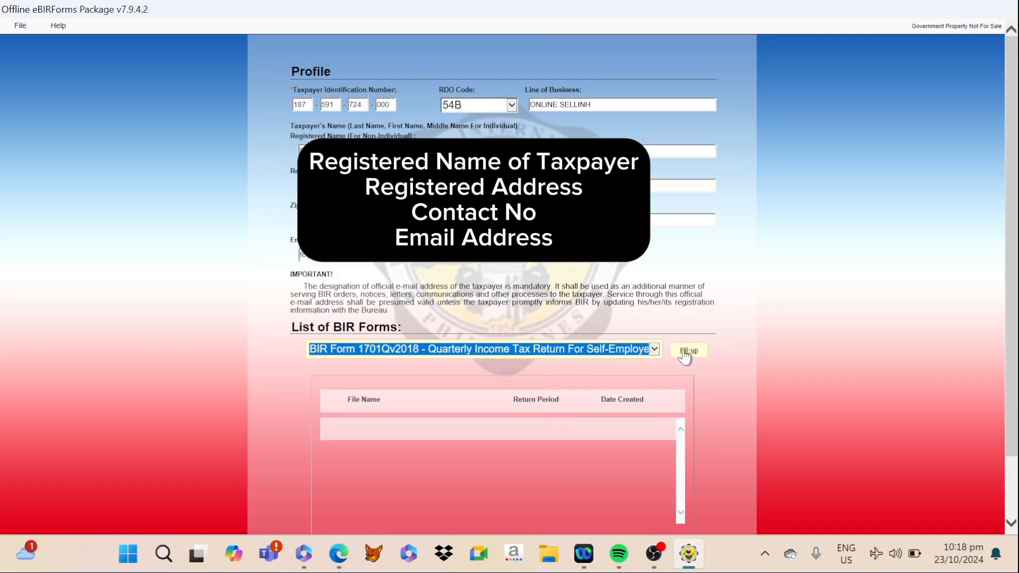
click(685, 353)
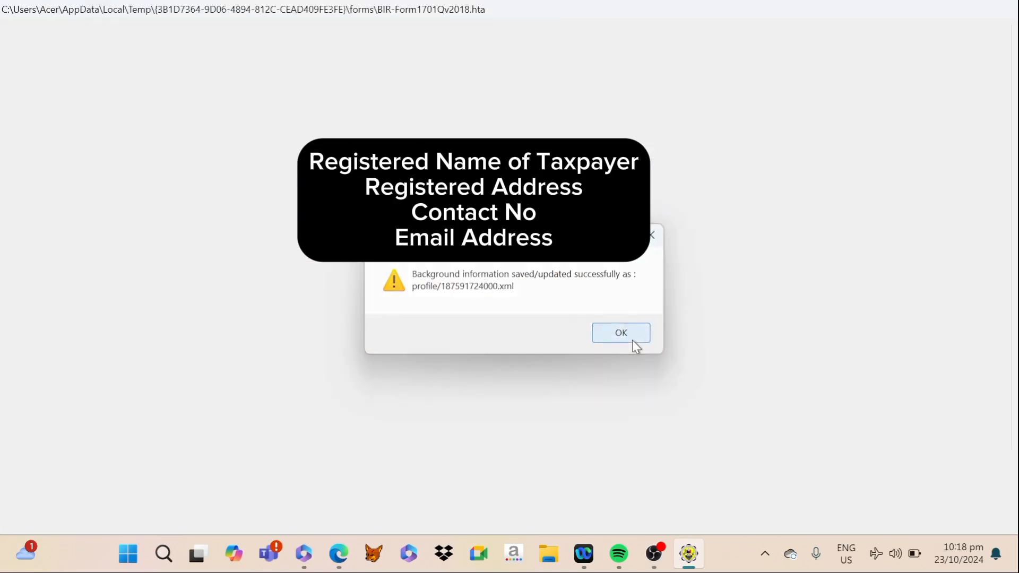
click(631, 340)
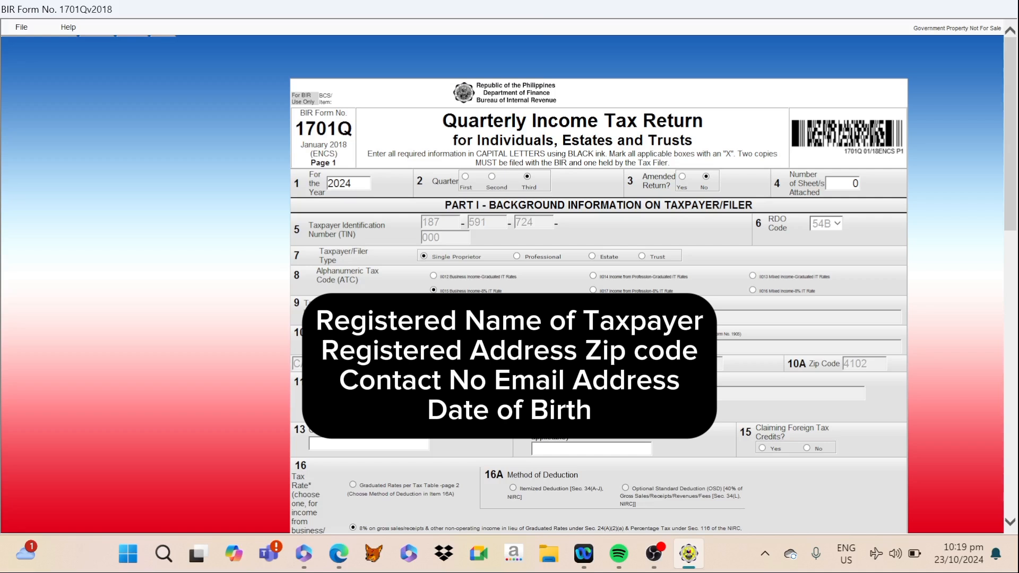
Step: Enter FILIPINO as the taxpayer's citizenship in item 13 and answer No to claiming foreign tax credits in item 15
click(378, 443)
text(FILIPINO)
click(810, 448)
Step: On page 2, enter 57000 as the taxpayer's sales in Schedule II item 47A, checking the third-quarter amount in the browser's gross receipts spreadsheet
drag(1012, 186, 1015, 330)
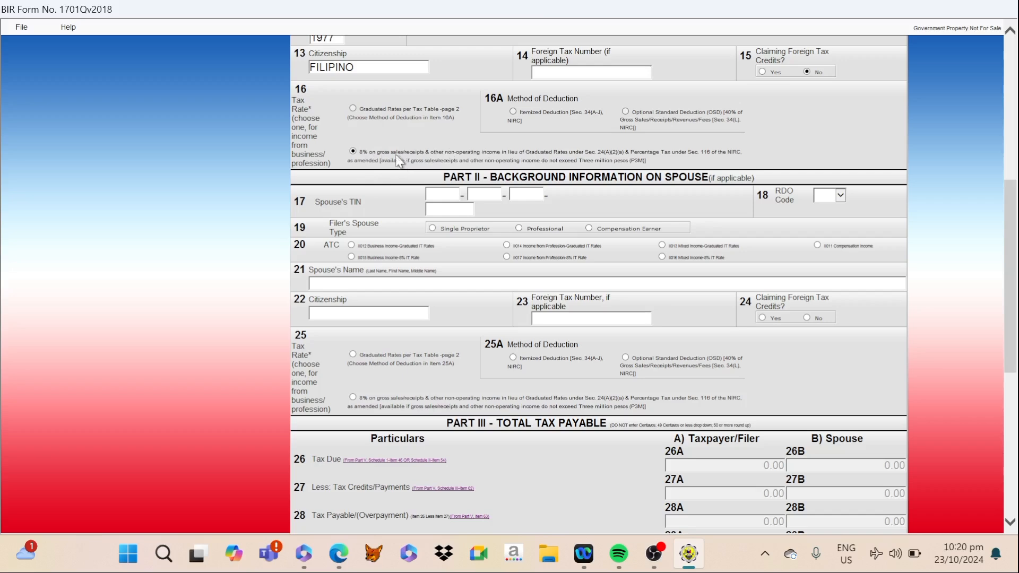
scroll(1011, 308, down, 3)
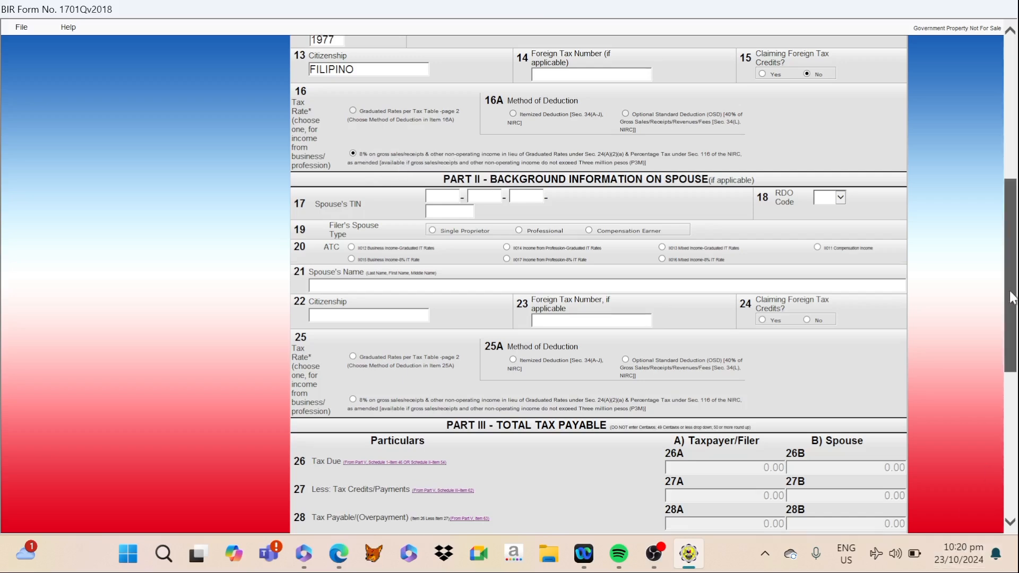
scroll(693, 491, down, 4)
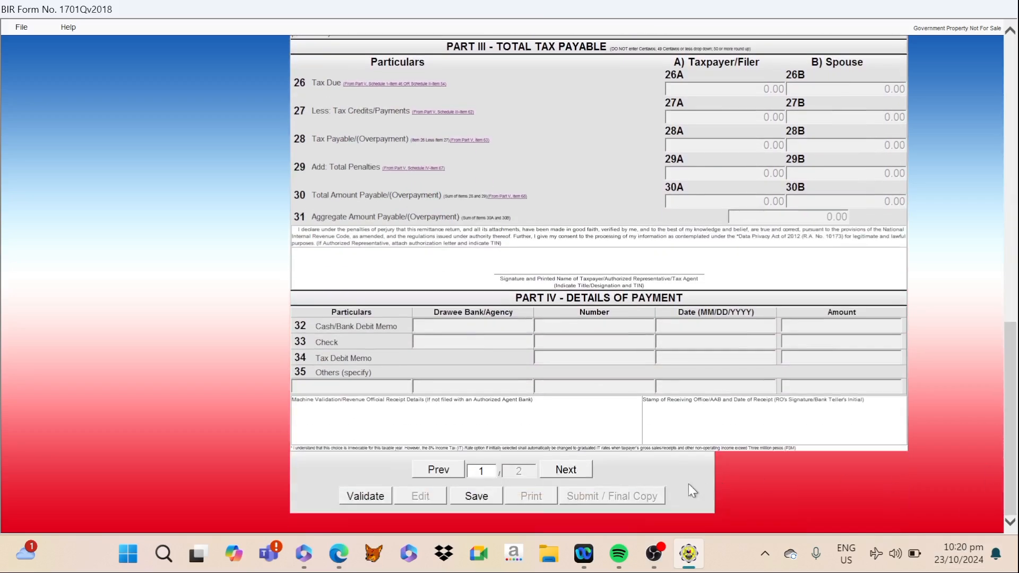
click(563, 472)
scroll(582, 454, down, 2)
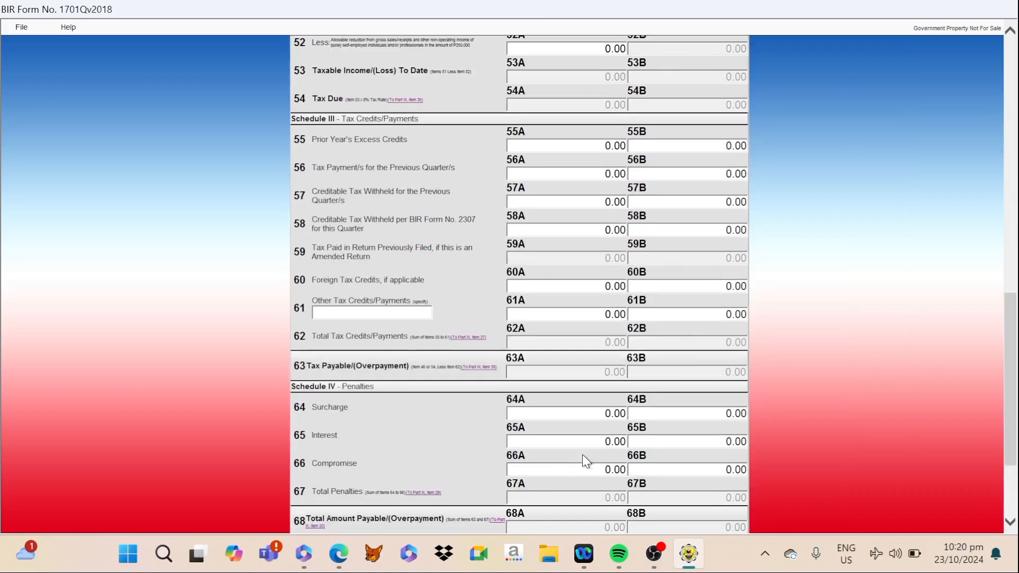
drag(1012, 365, 1007, 307)
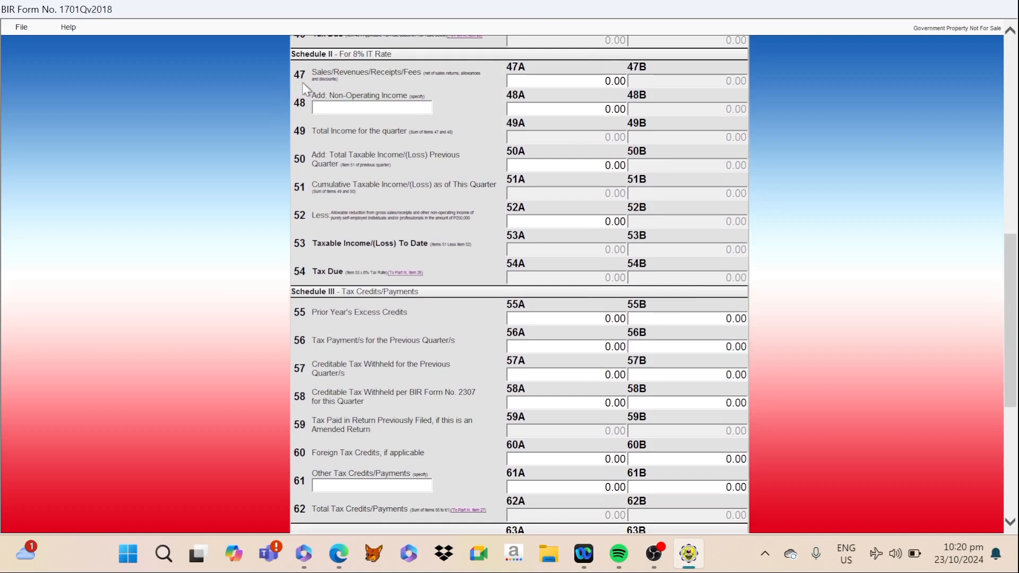
click(562, 84)
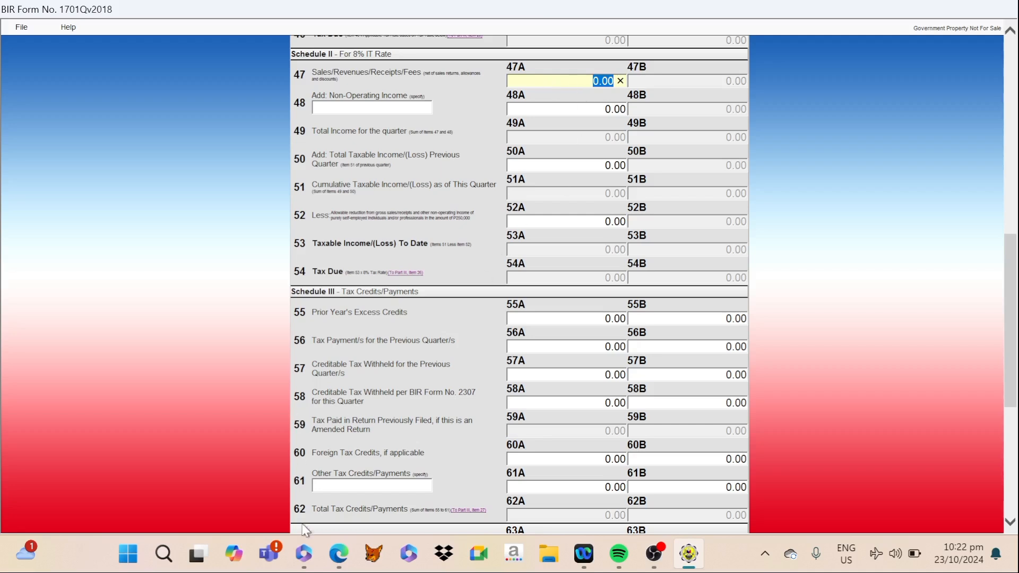
click(339, 554)
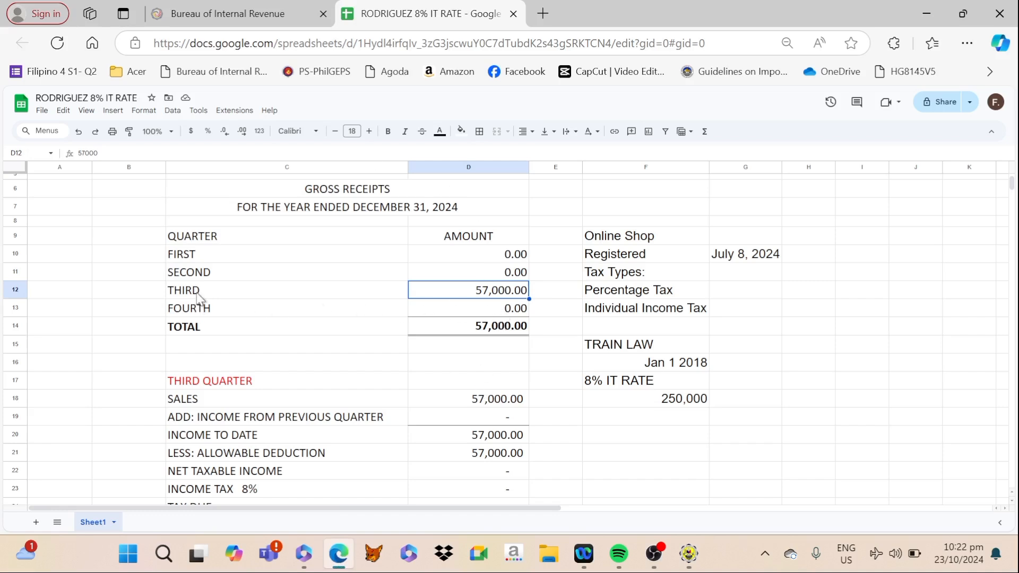
click(688, 553)
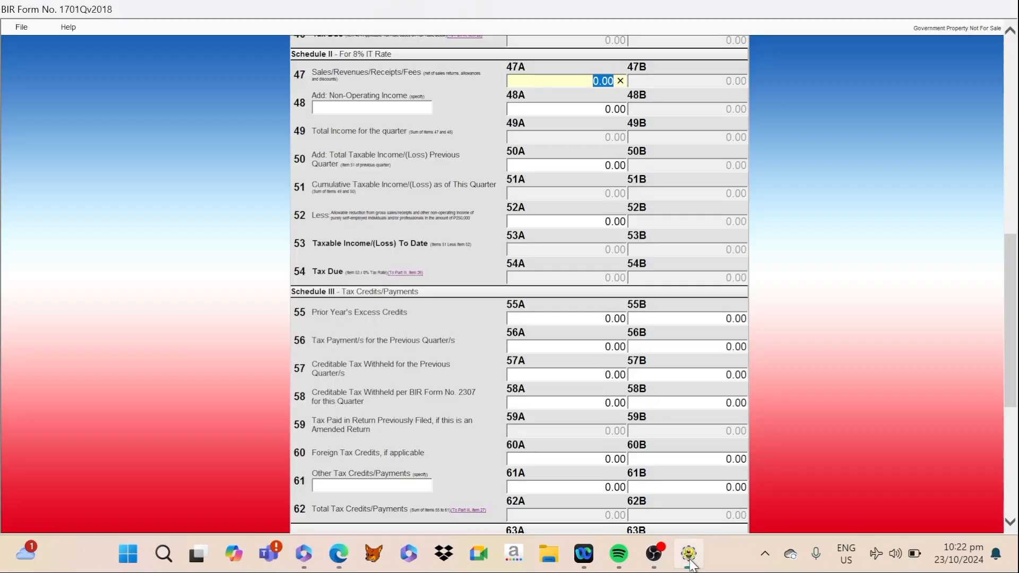
text(57)
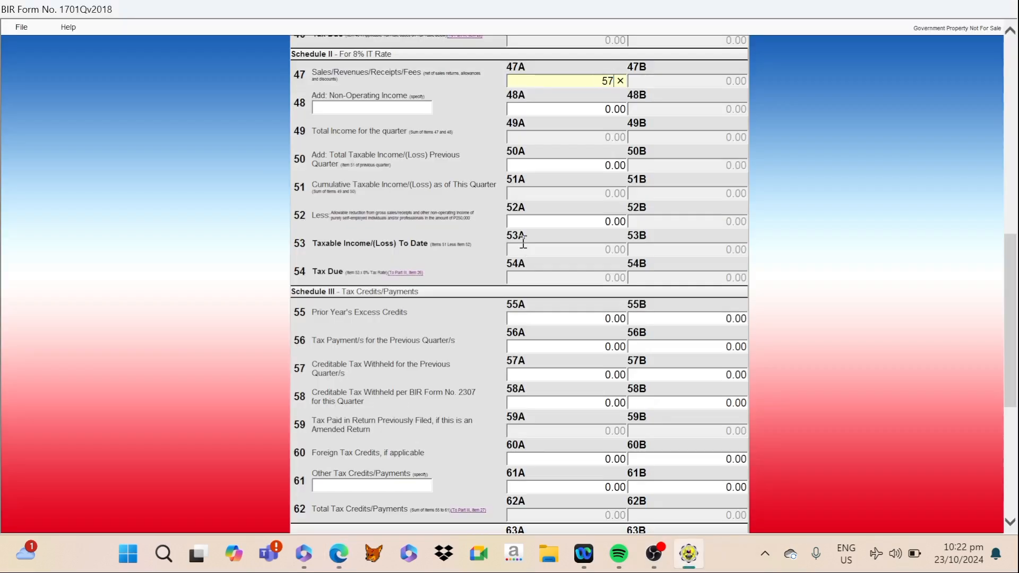
text(000)
key(Tab)
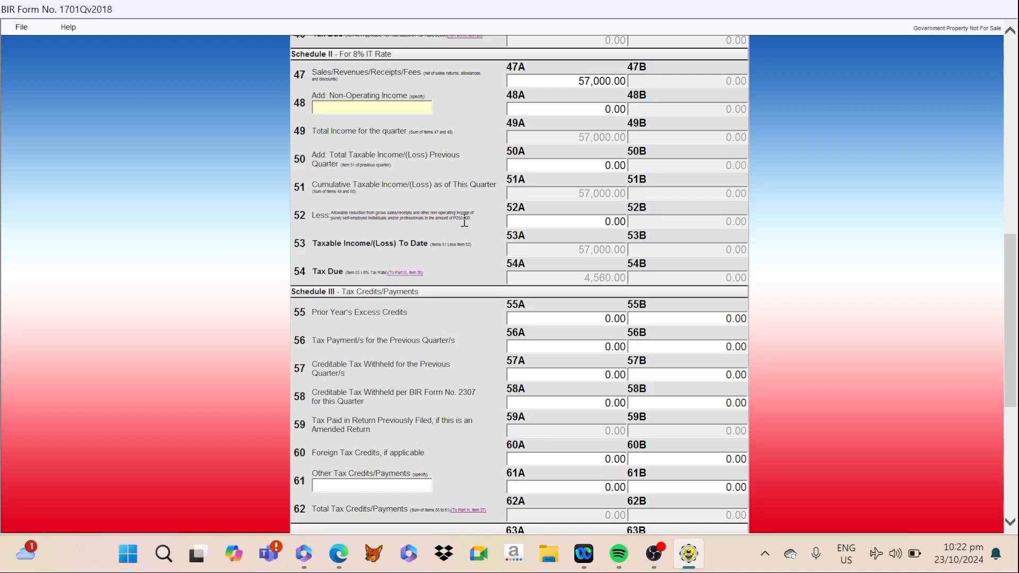
Step: Set the taxpayer's allowable reduction in Schedule II item 52A to 57000
click(577, 221)
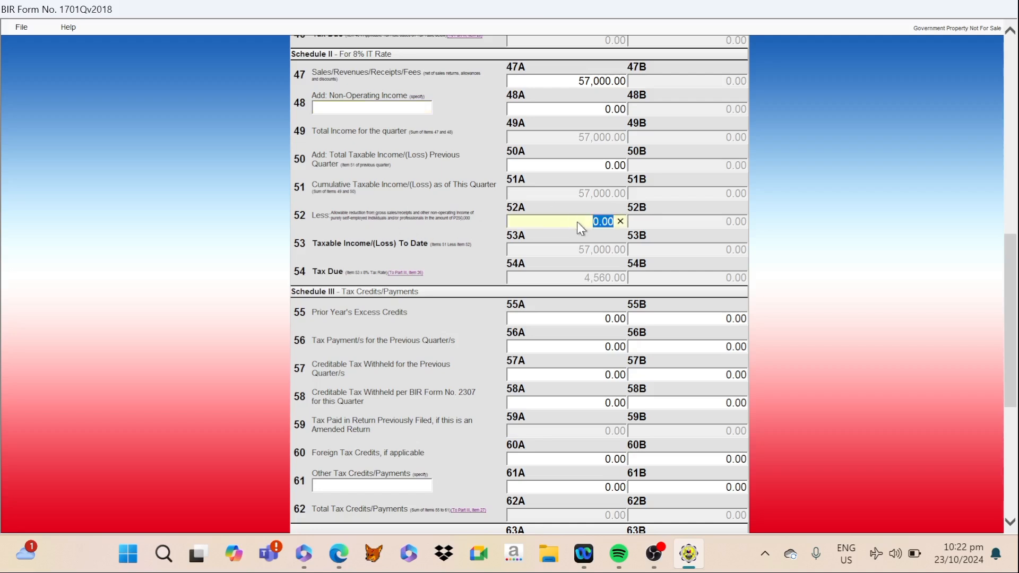
text(57000)
key(Tab)
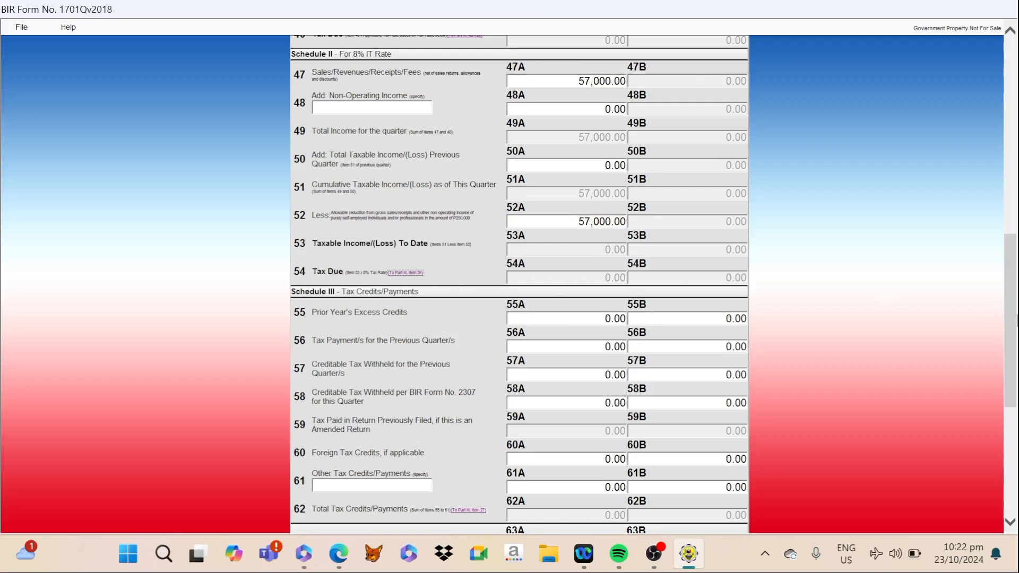
Step: Return to page 1 of the 1701Q return and save the completed form along with its background information
drag(1016, 309, 1014, 447)
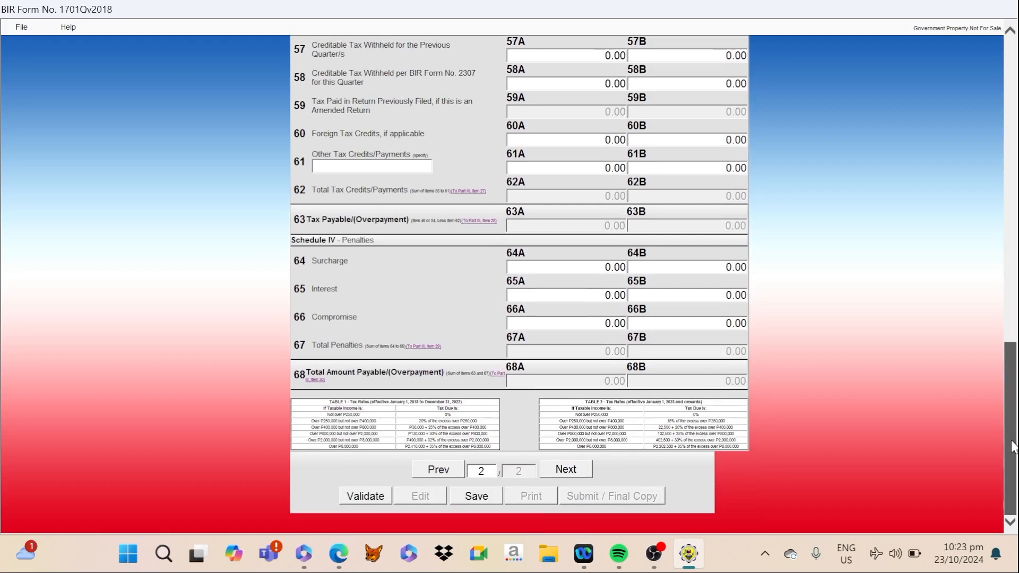
drag(1013, 447, 1014, 447)
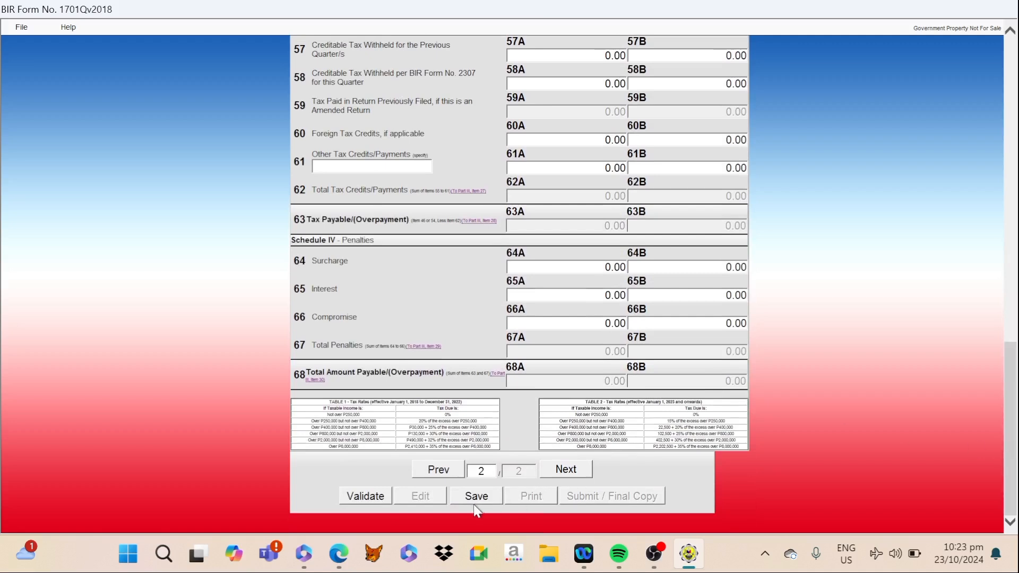
click(433, 472)
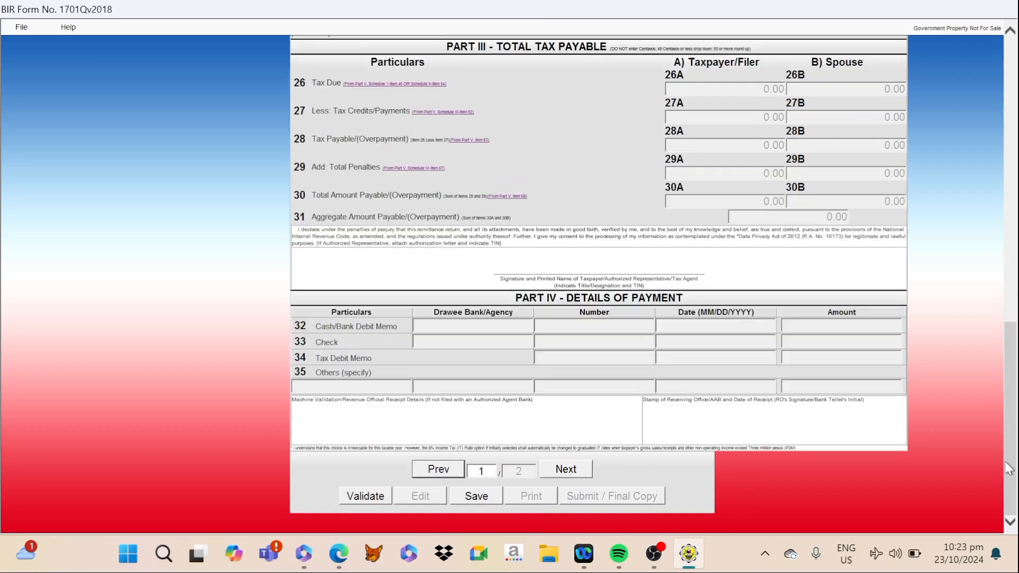
click(470, 499)
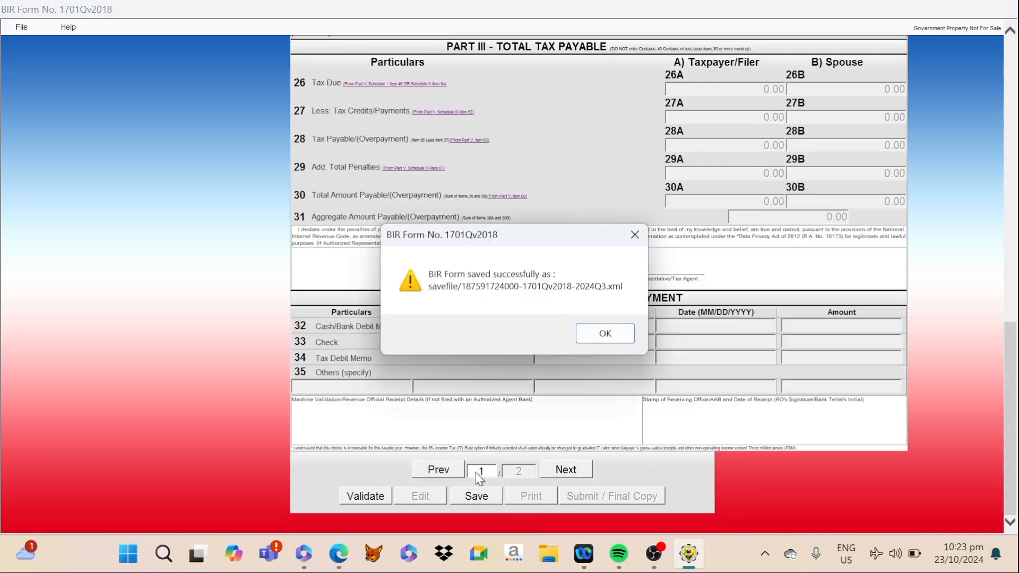
click(606, 334)
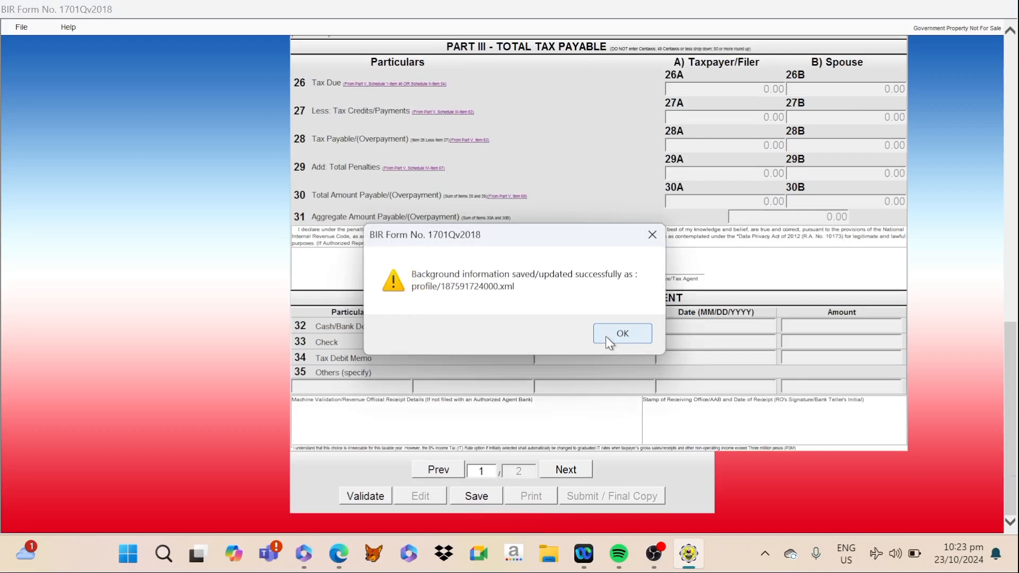
click(608, 339)
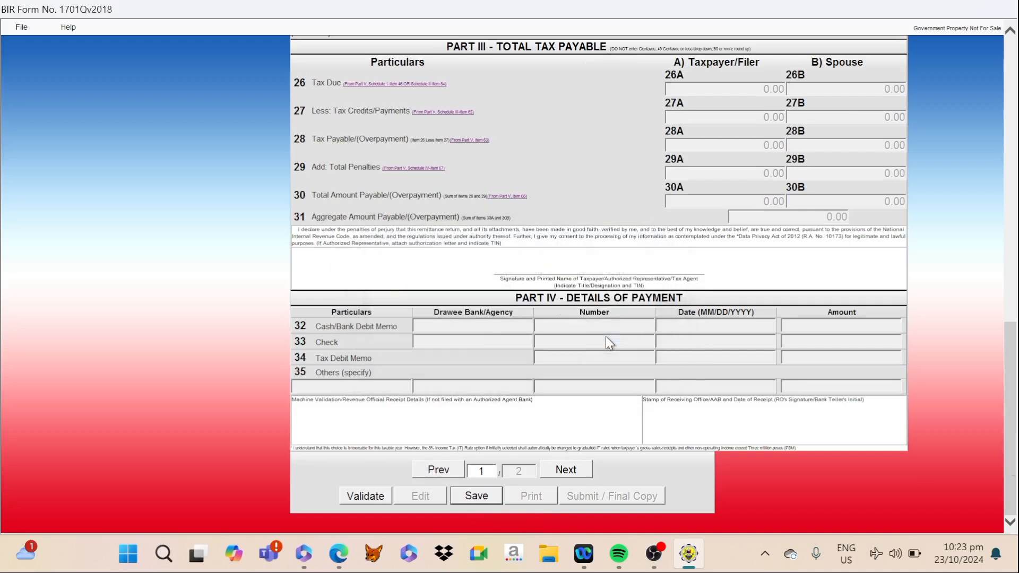
Step: Validate the 1701Q return and try to submit its final copy online, agreeing to the Terms of Service
click(363, 499)
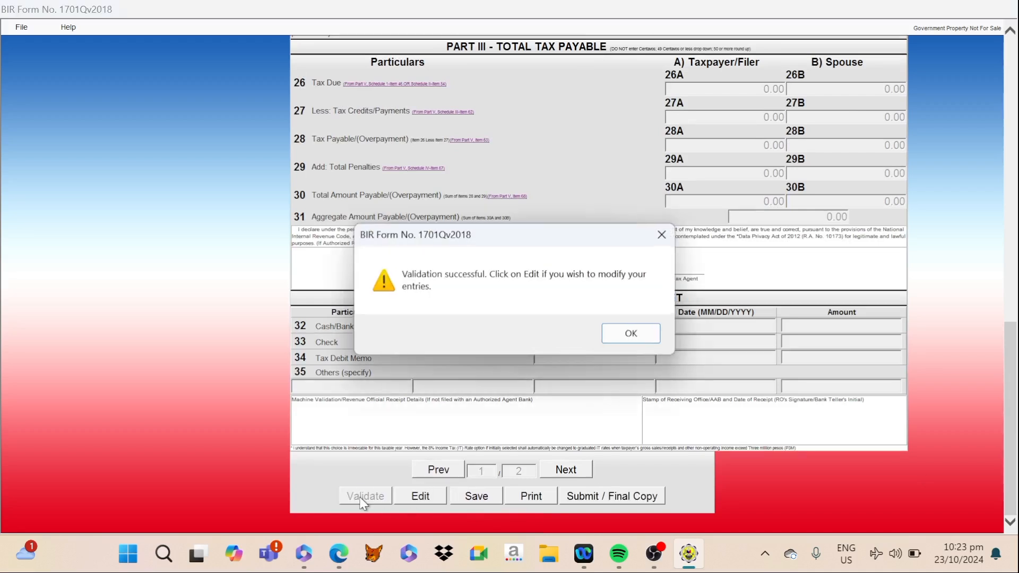
click(624, 336)
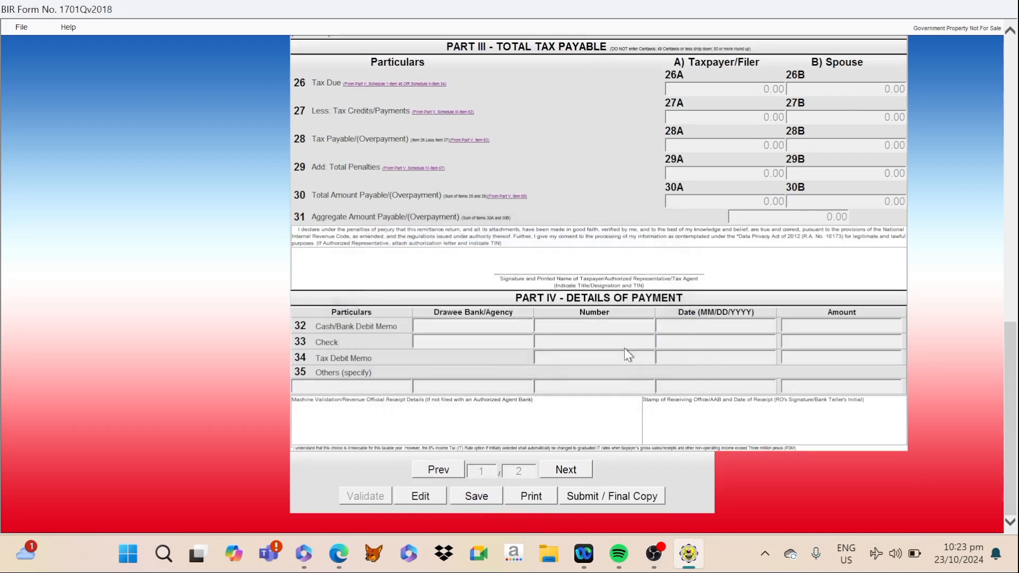
click(572, 498)
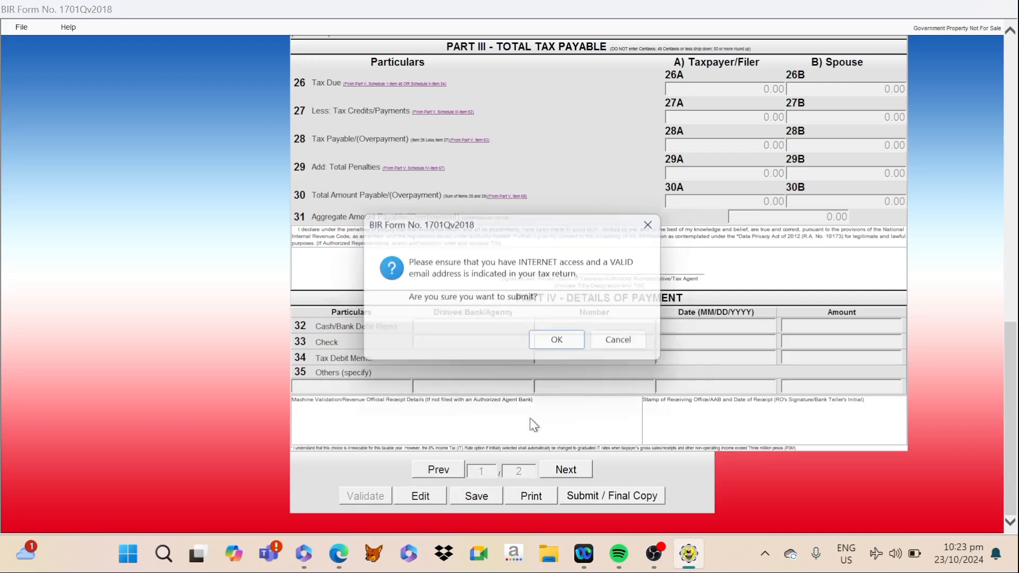
click(560, 349)
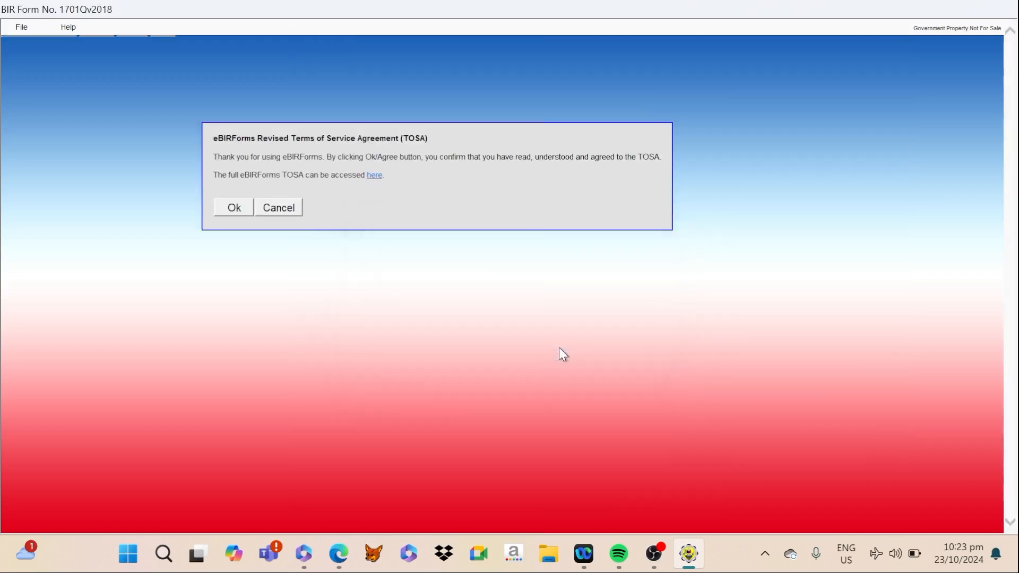
click(230, 210)
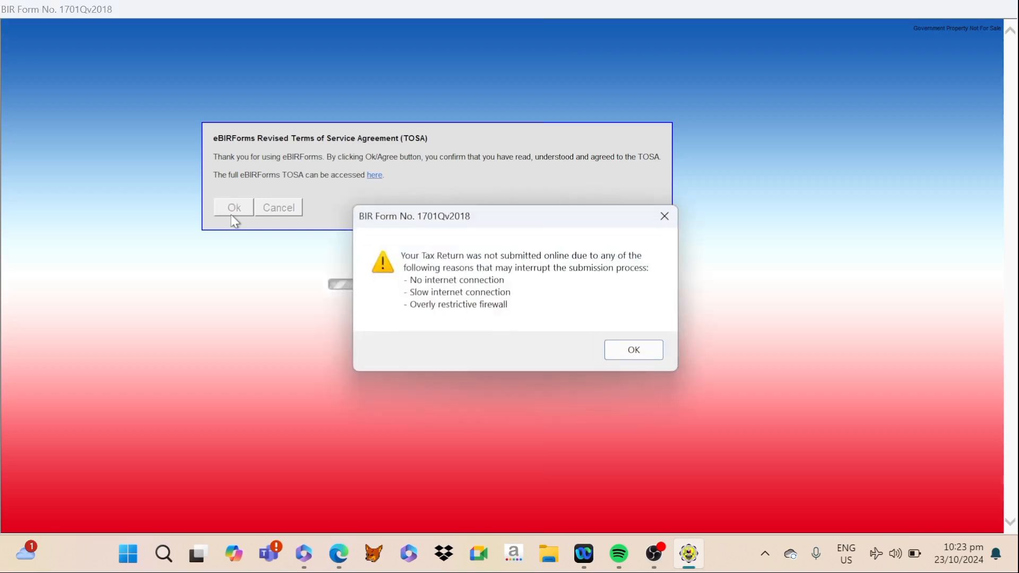
click(633, 354)
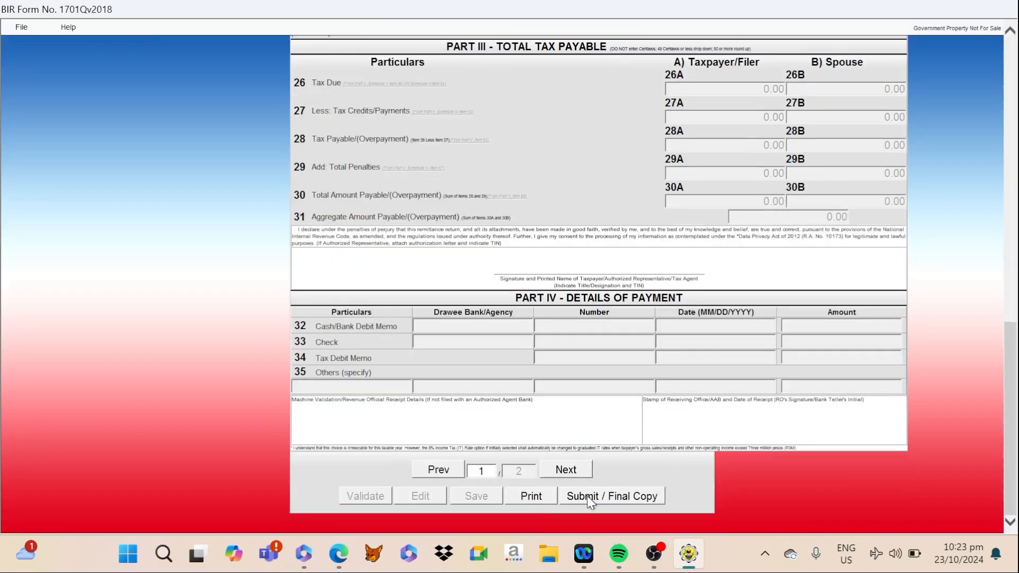
Step: Resend the 1701Q return to eBIRForms Online and dismiss the ePAY payment channels notice
click(587, 496)
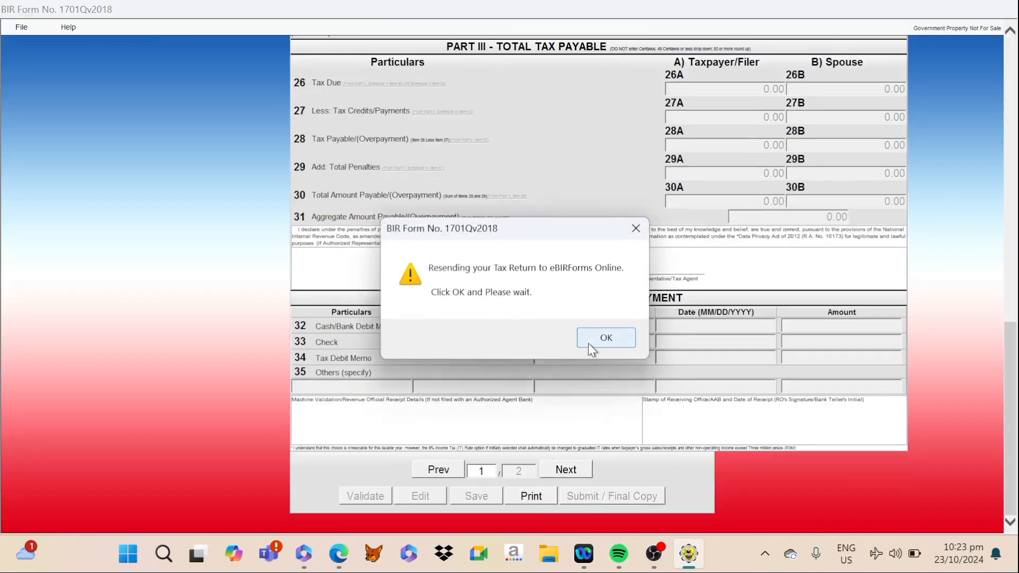
click(592, 348)
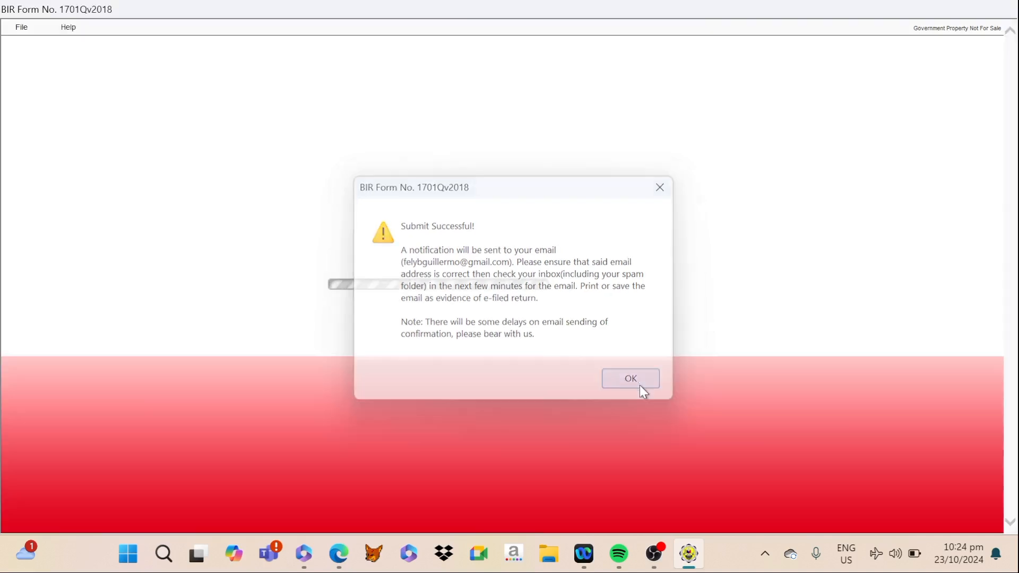
click(641, 388)
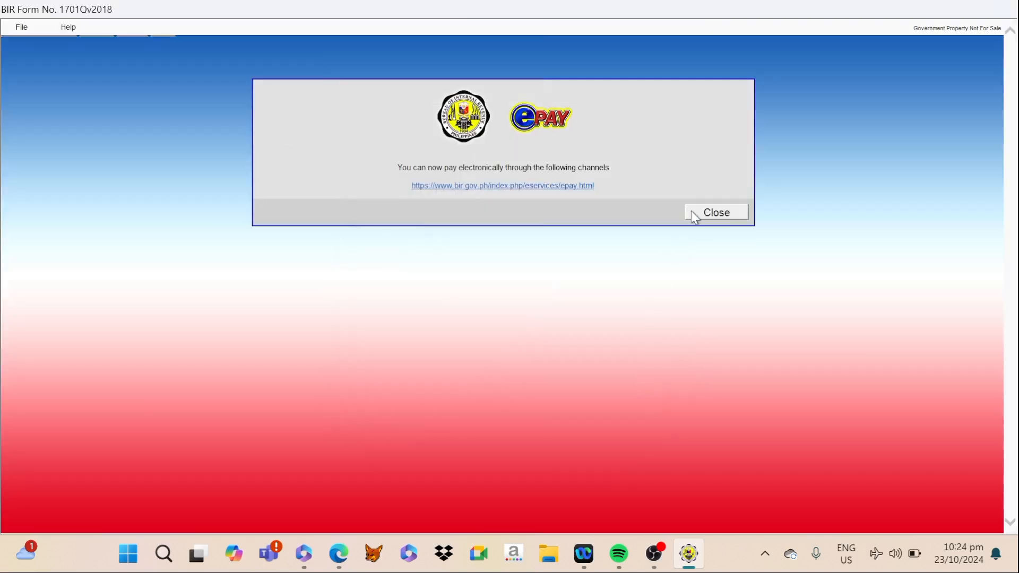
click(717, 212)
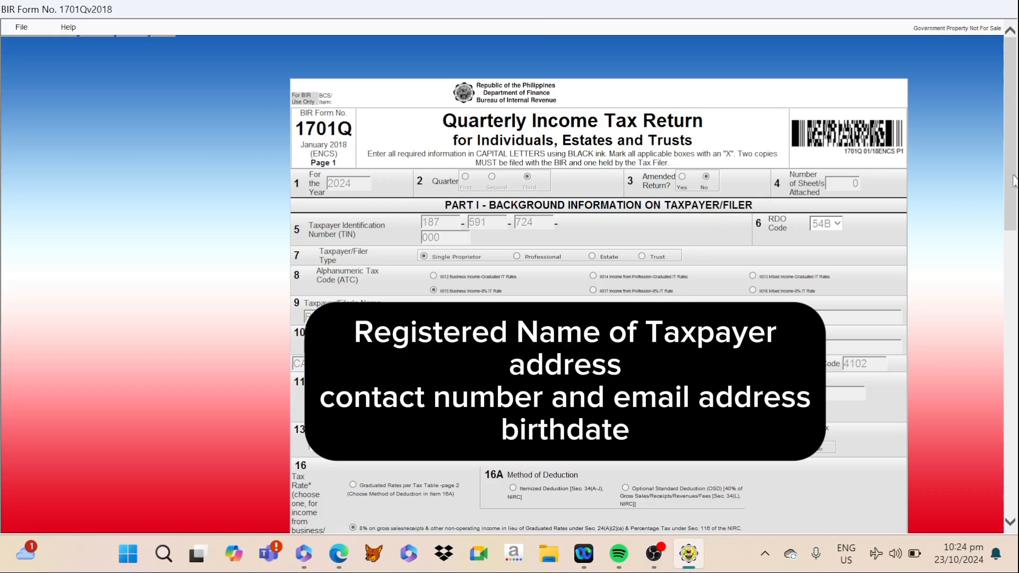
Step: Open the print view of the submitted 1701Q return, then leave the form for the main eBIRForms profile screen
scroll(598, 266, down, 15)
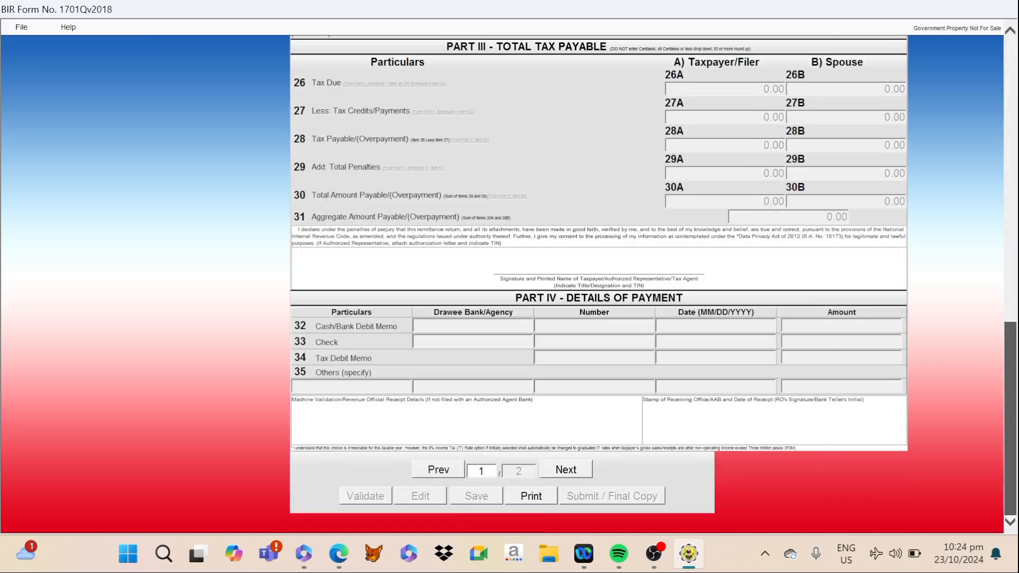
click(520, 498)
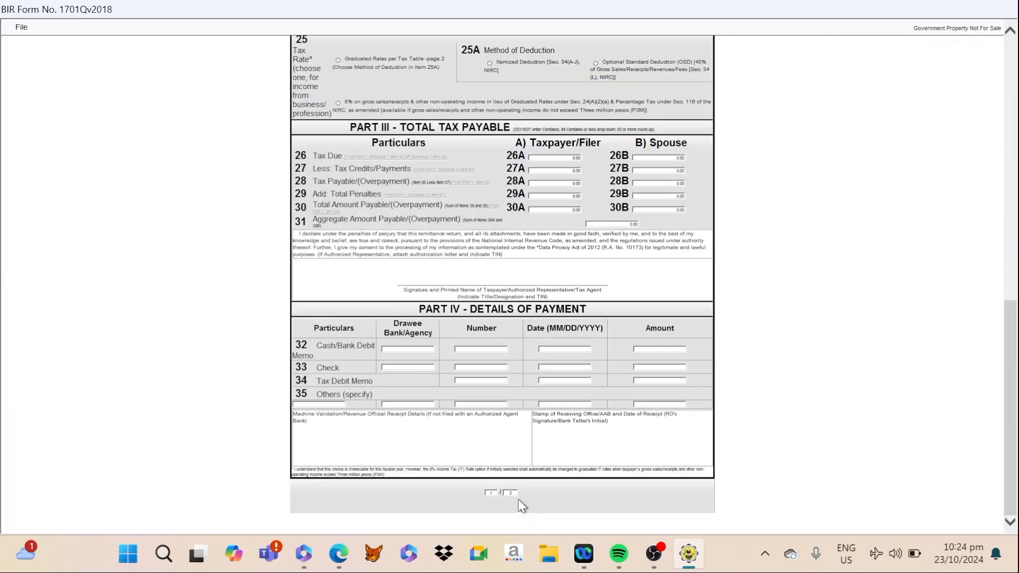
click(21, 32)
click(34, 59)
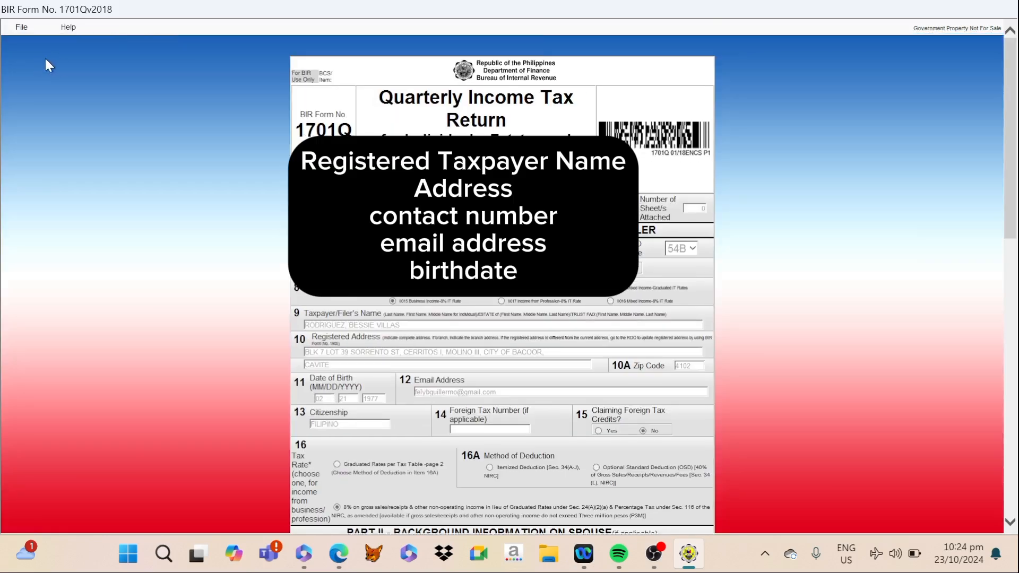
click(21, 28)
click(25, 47)
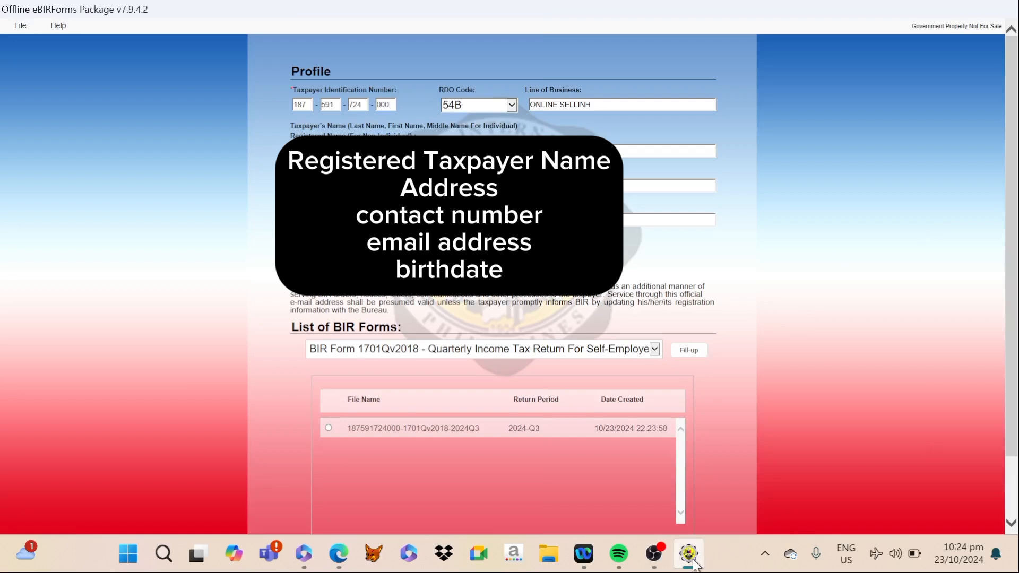
Step: Switch to the gross receipts spreadsheet in the browser and review the 8% IT RATE notes beside the third-quarter computation
mouse_move(645, 566)
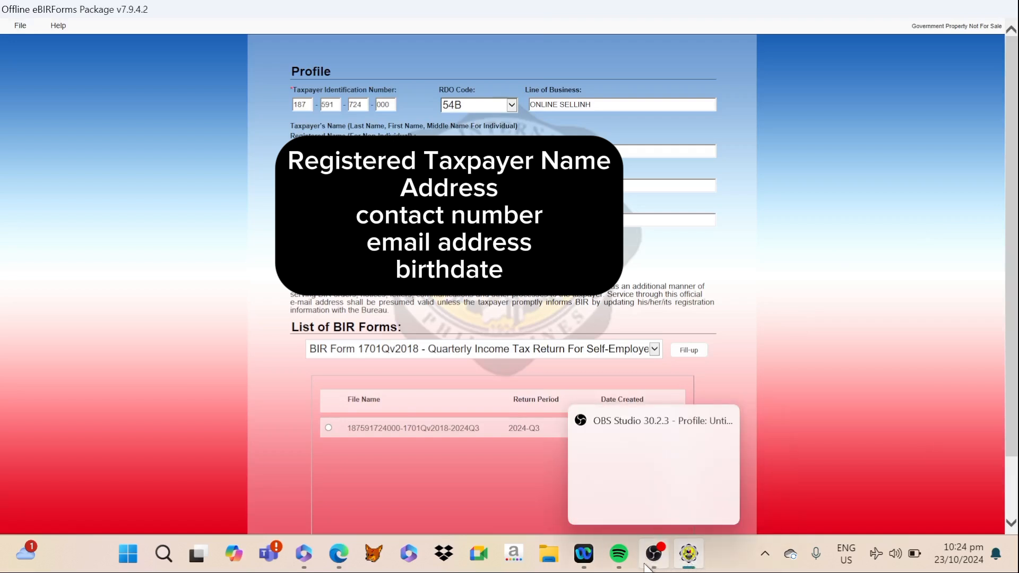
click(339, 556)
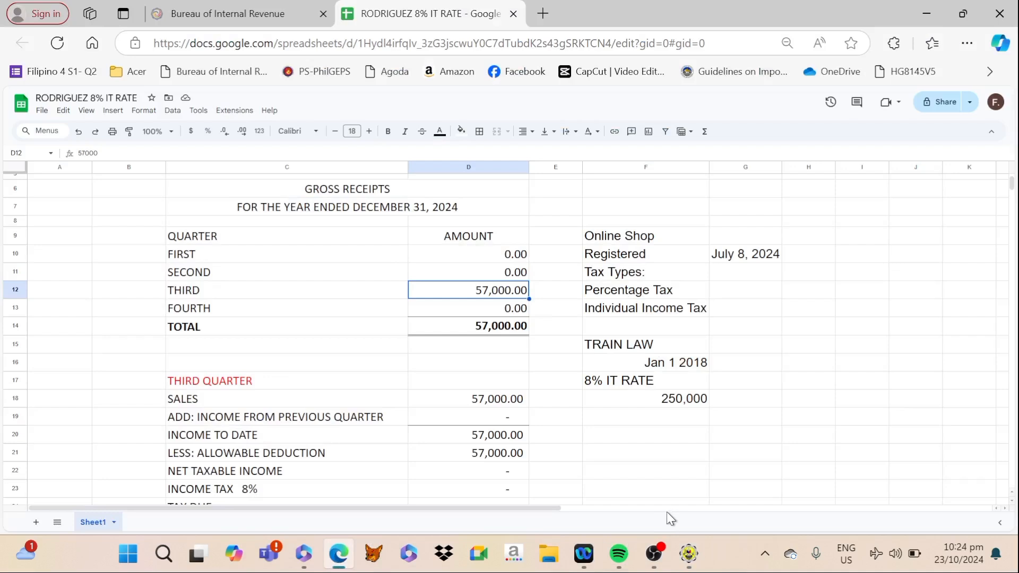
click(619, 386)
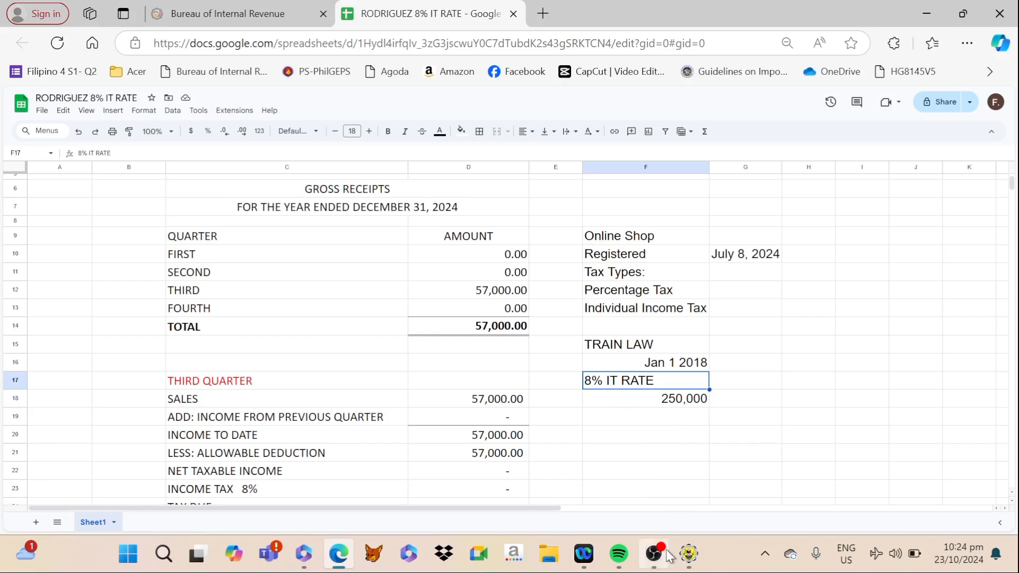
mouse_move(657, 569)
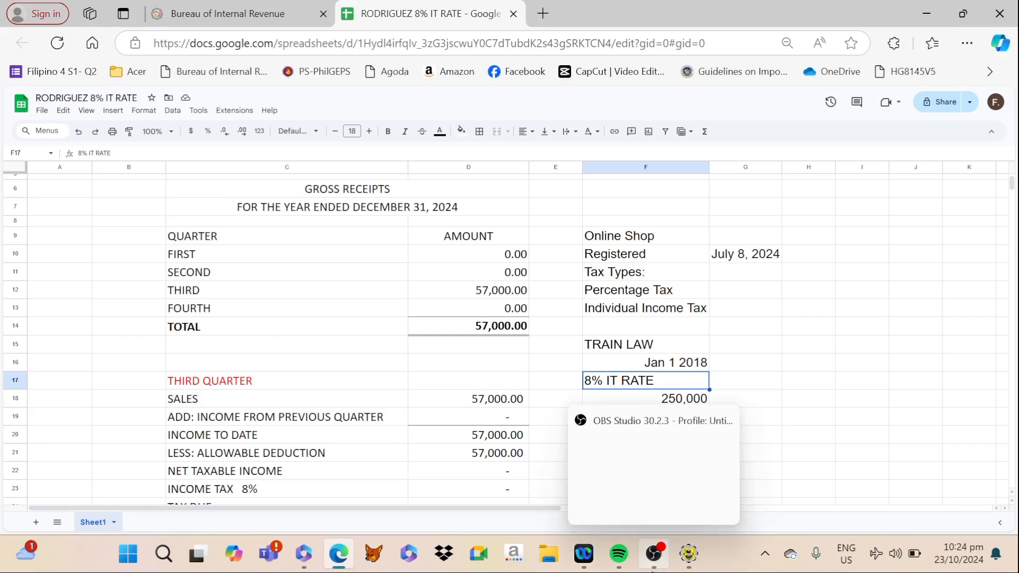
click(652, 565)
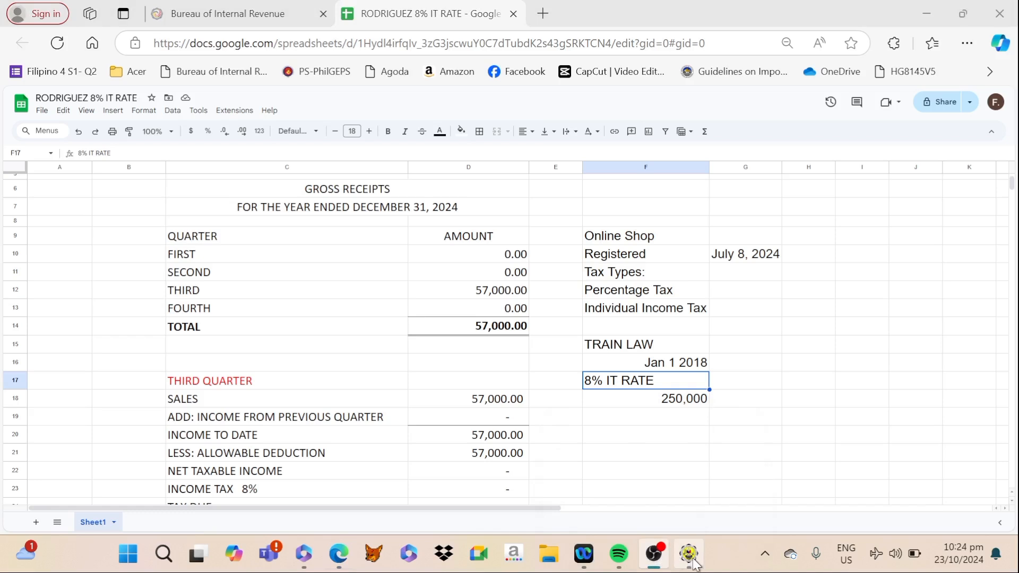
click(341, 558)
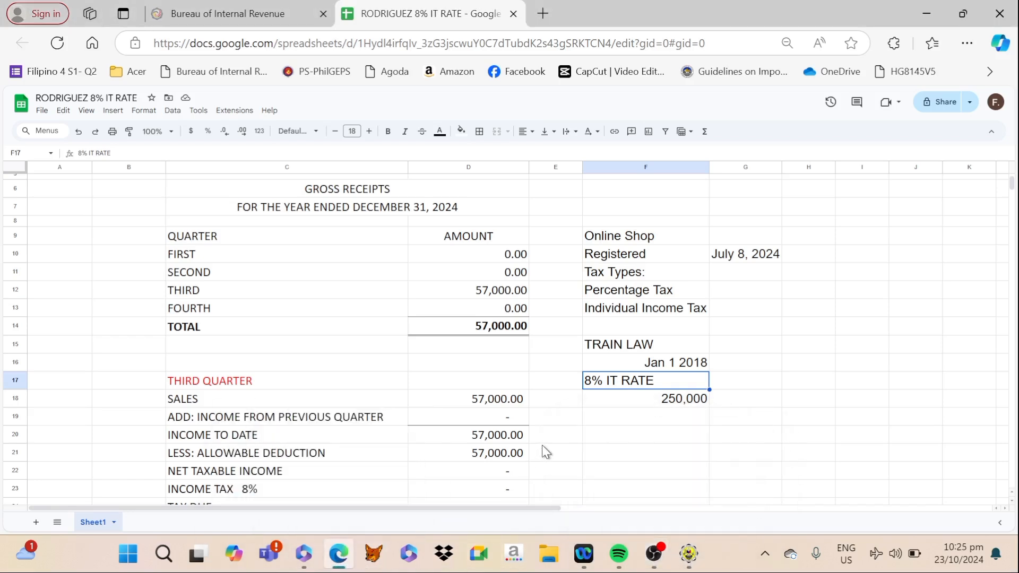
click(614, 452)
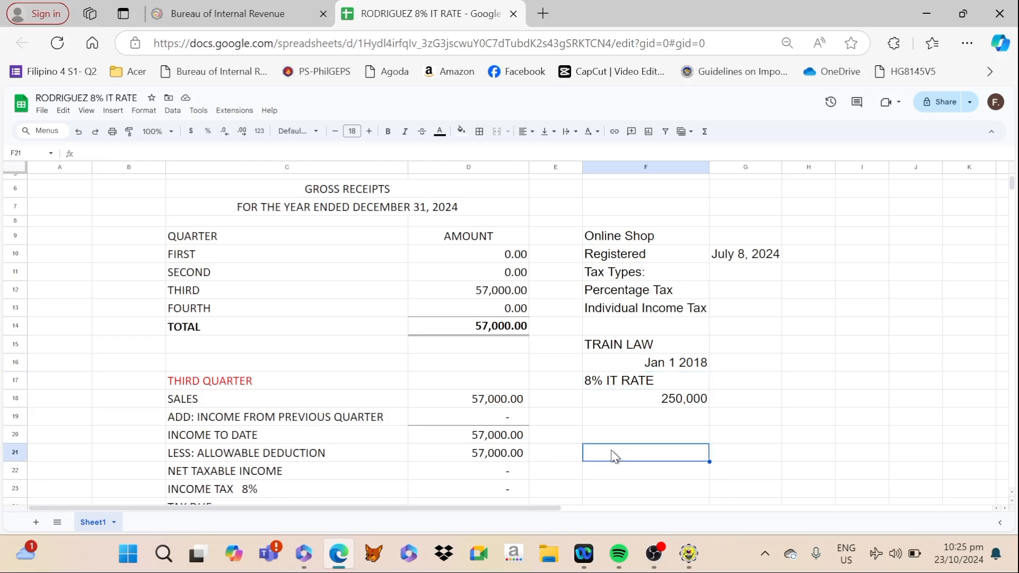